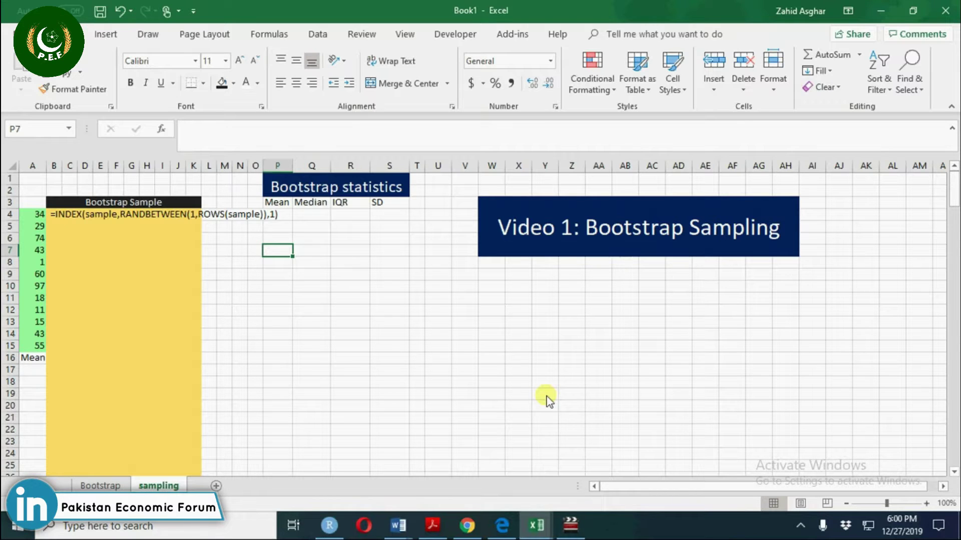
Review the Bootstrap title sheet and the named sample range in column A
ctrl+click(115, 486)
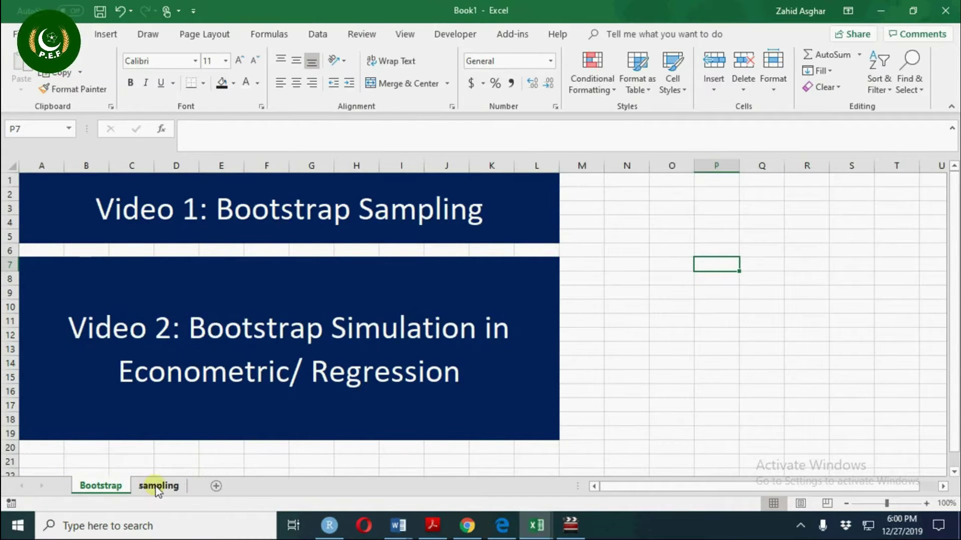
click(157, 488)
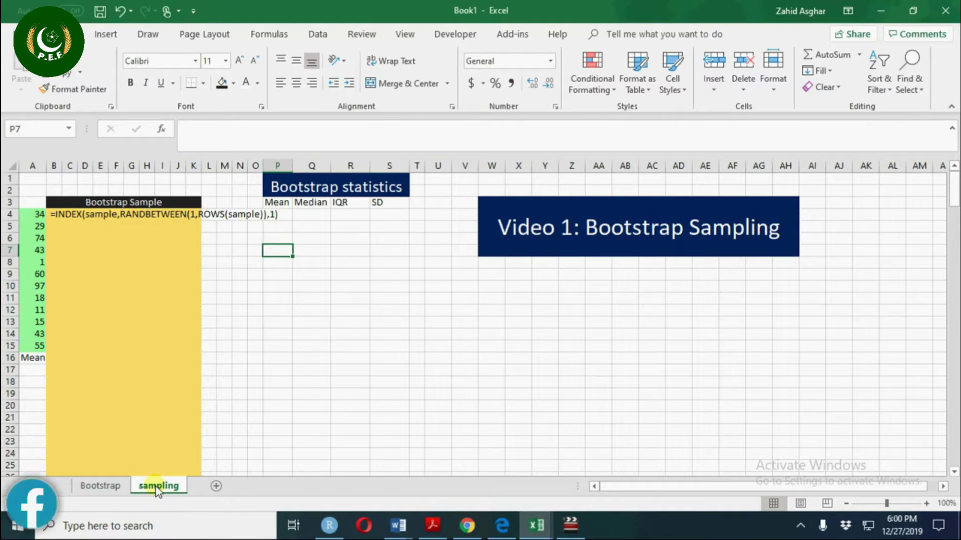
drag(40, 216, 35, 349)
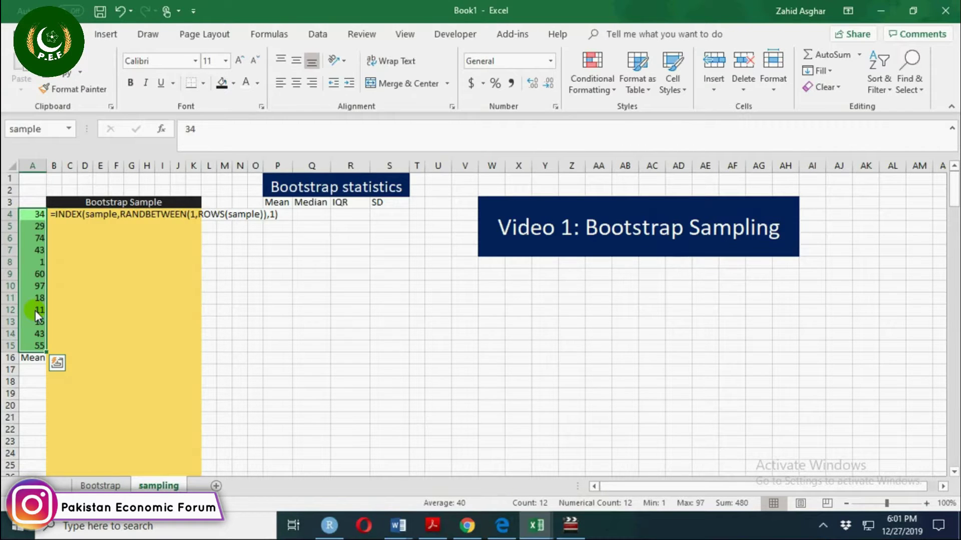
click(50, 130)
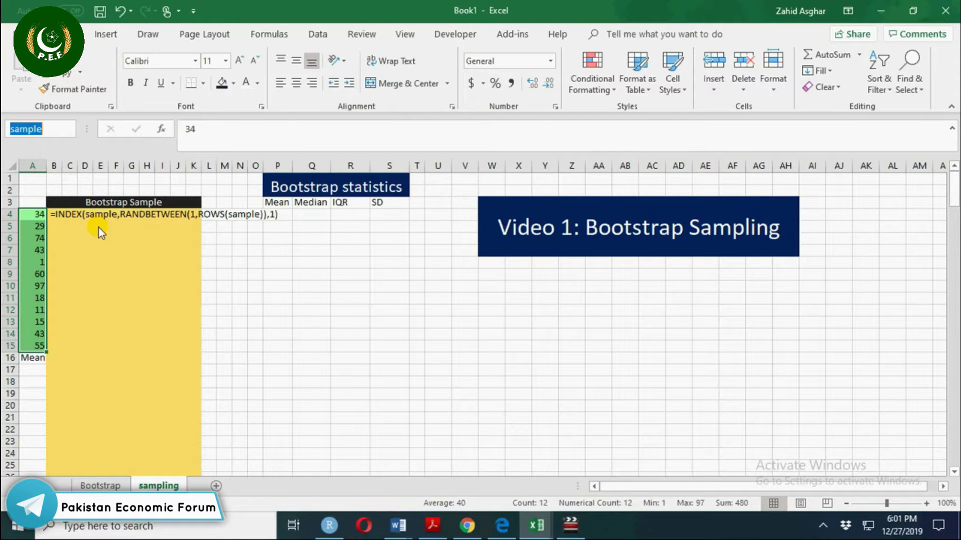
Recalculate the INDEX/RANDBETWEEN draw in B4 and fill it across to K4 and down to row 203
click(64, 217)
click(56, 219)
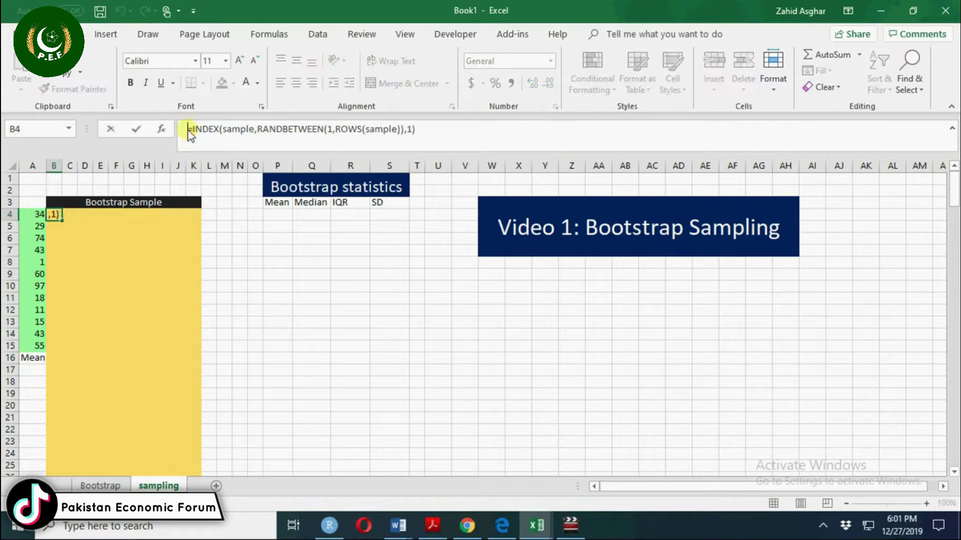
click(190, 132)
key(Return)
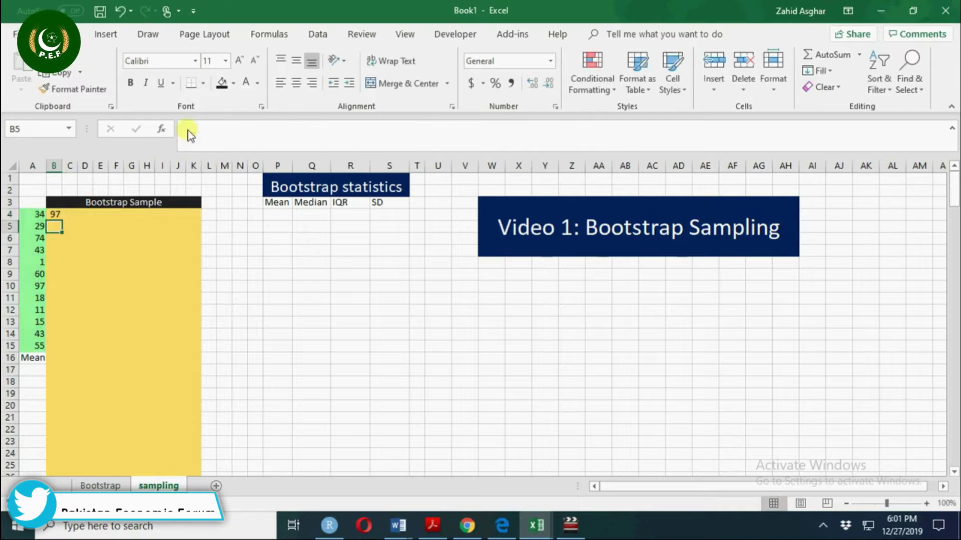
click(57, 216)
drag(63, 222, 200, 221)
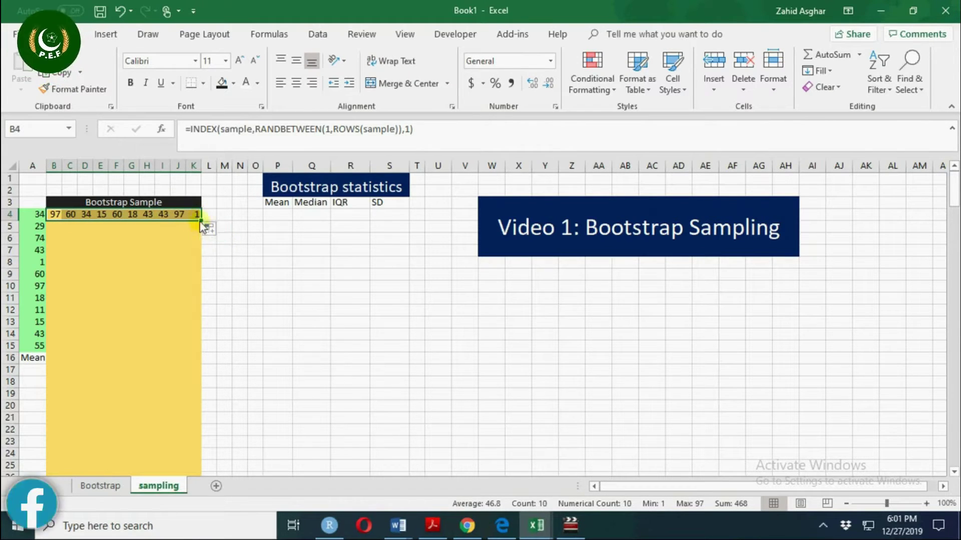
drag(202, 221, 180, 439)
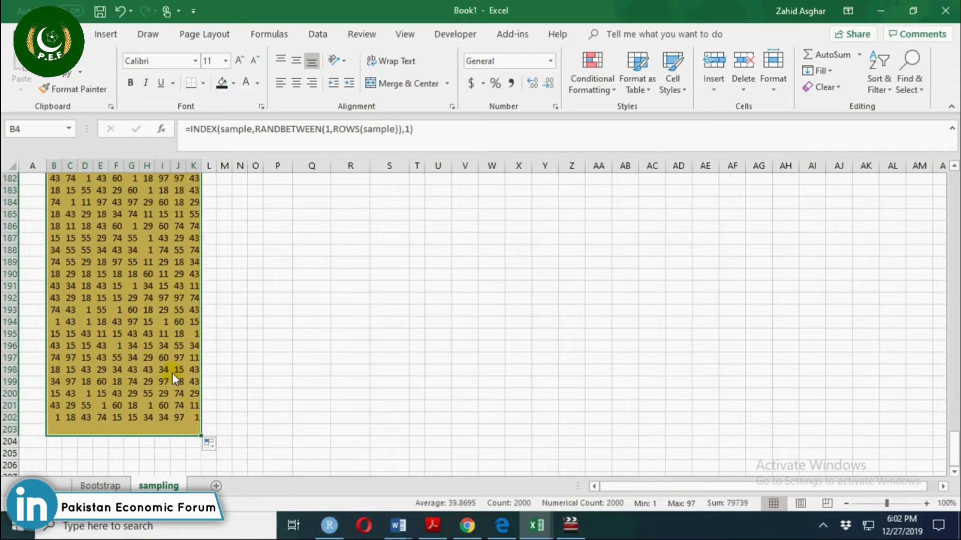
Enter =AVERAGE(B4:K4) in P4 for the first resample's mean
click(160, 349)
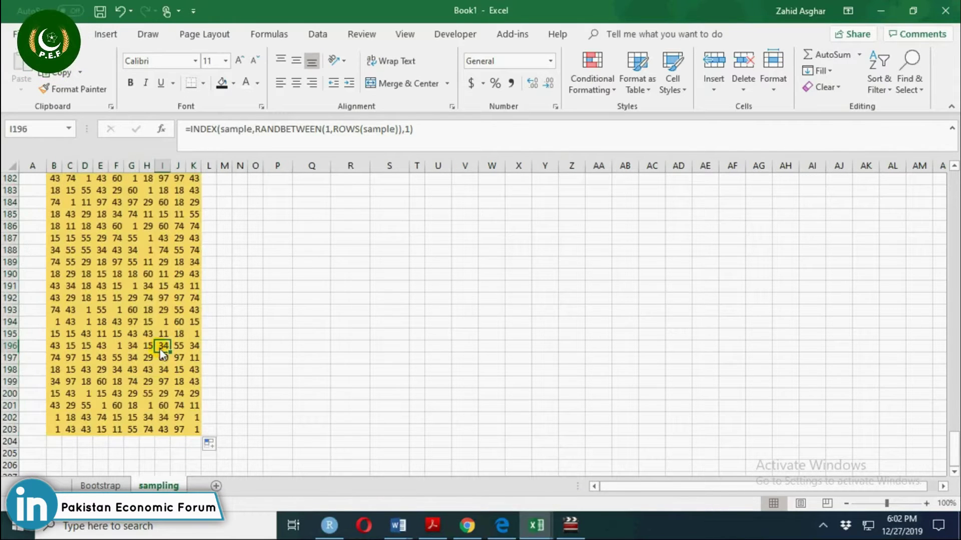
key(ctrl+Up)
key(ctrl+Up)
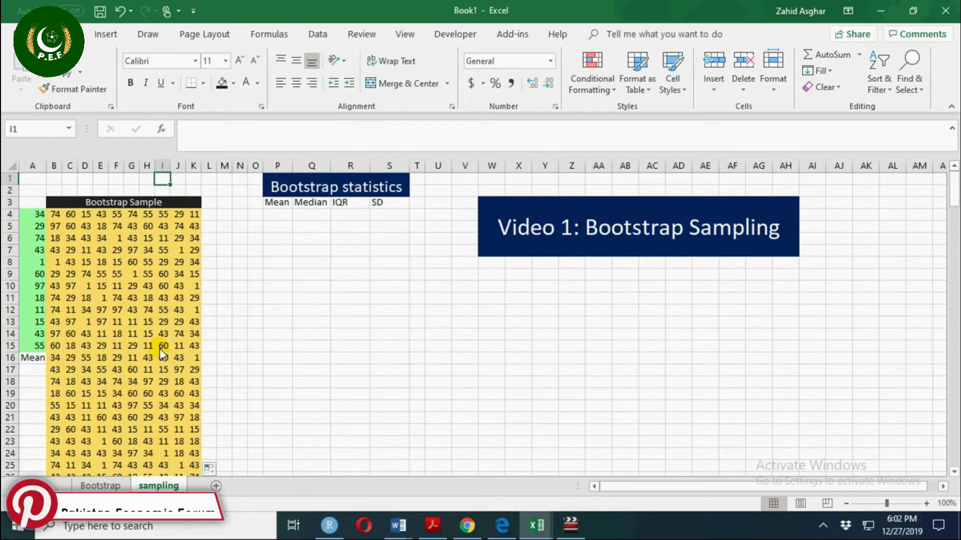
click(277, 216)
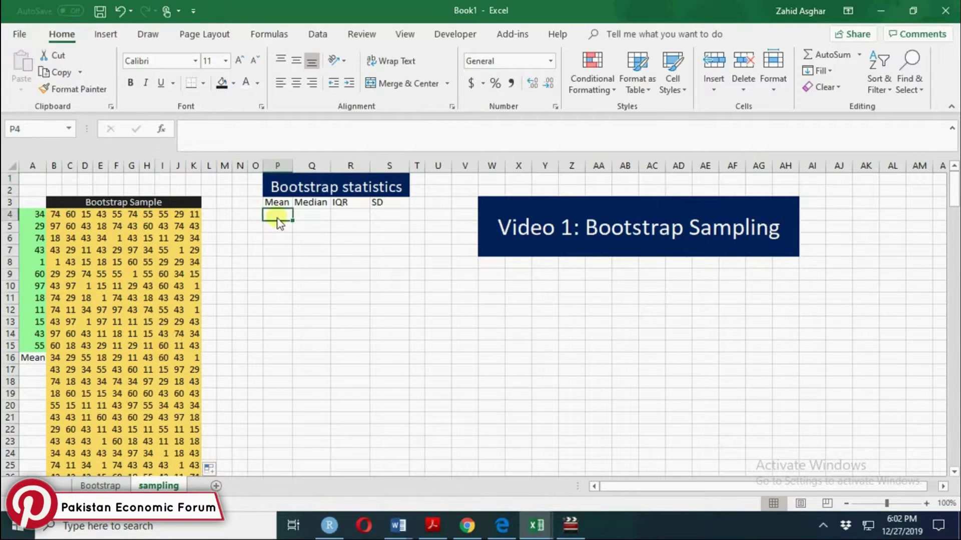
text(=aver)
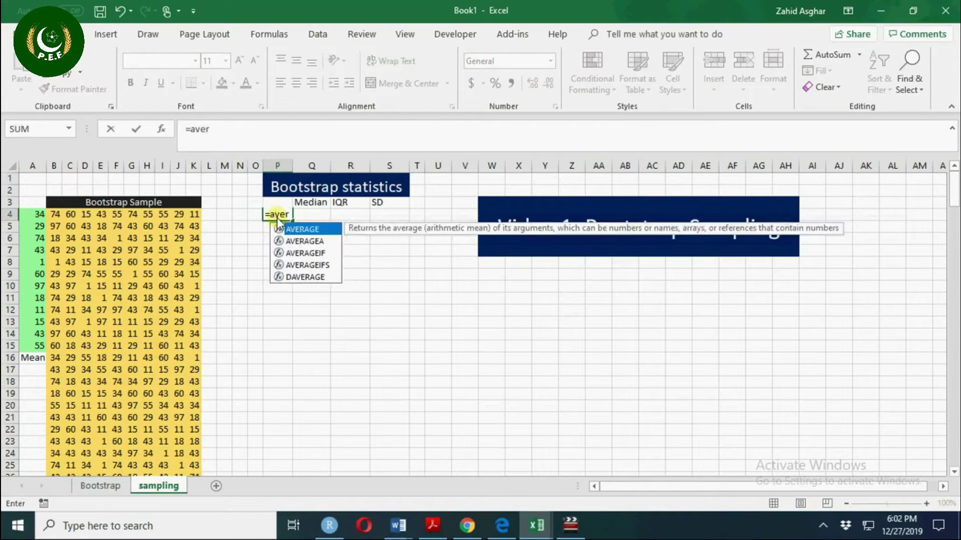
key(Tab)
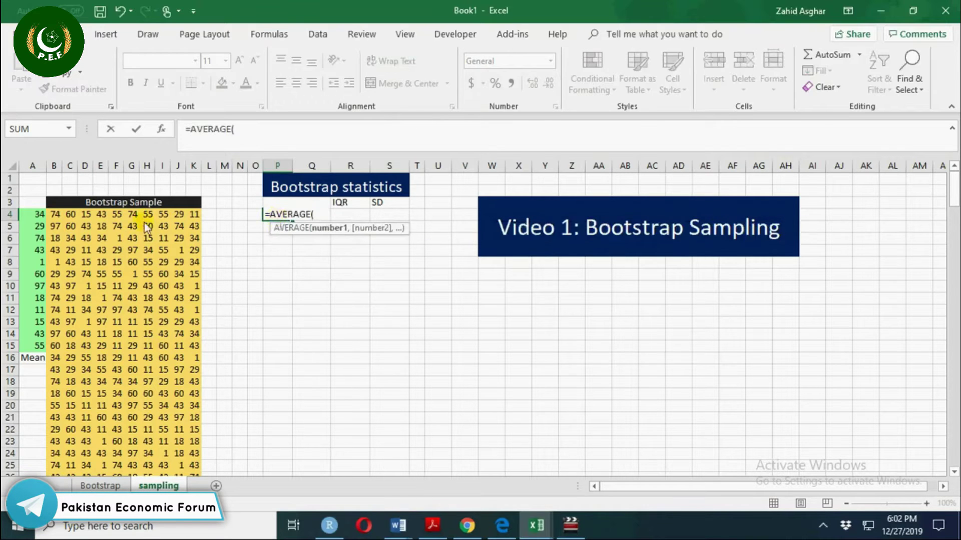
drag(58, 224, 200, 221)
key(Return)
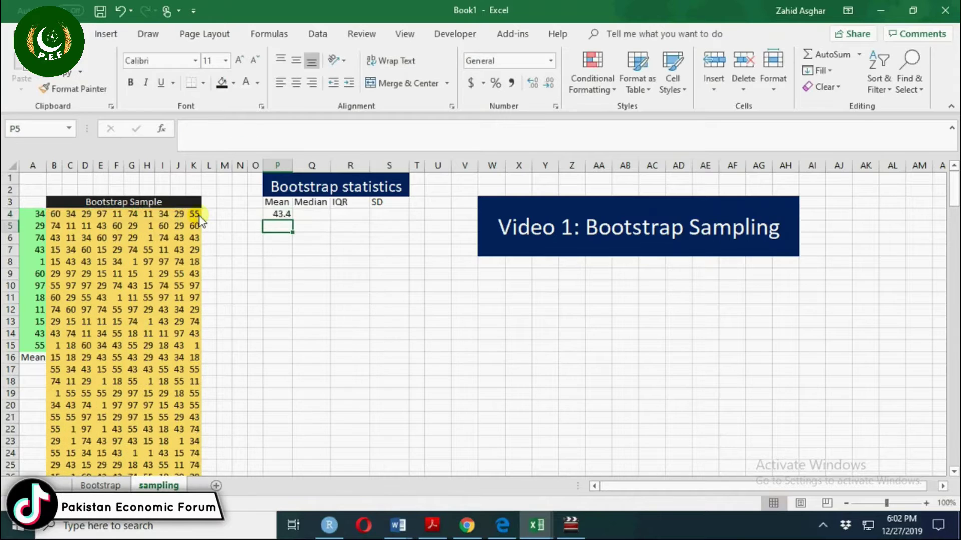
Fill the mean formula down to P203, then return to the top of the sheet
click(291, 218)
drag(294, 224, 281, 455)
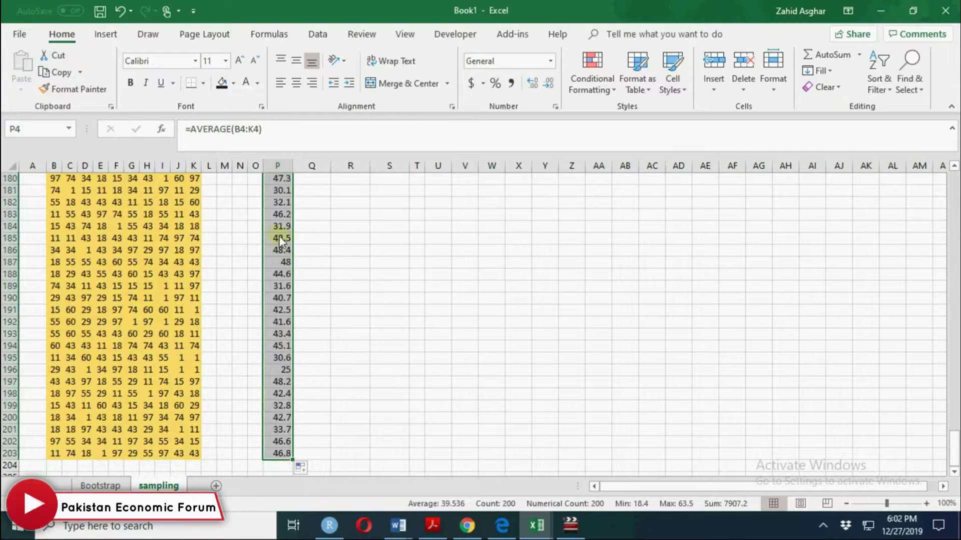
click(279, 237)
key(ctrl+Up)
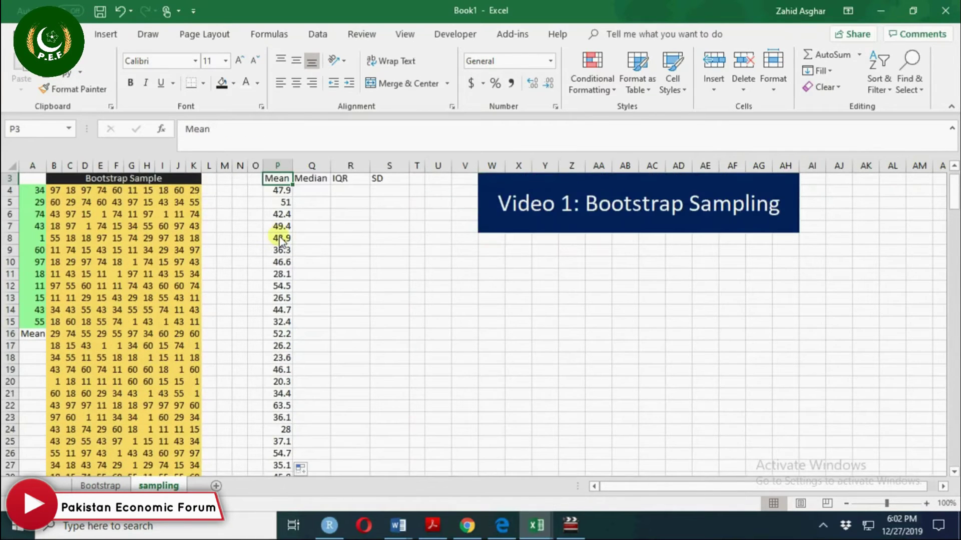
Enter =MEDIAN(B4:K4) in Q4 and copy it down column Q
click(315, 192)
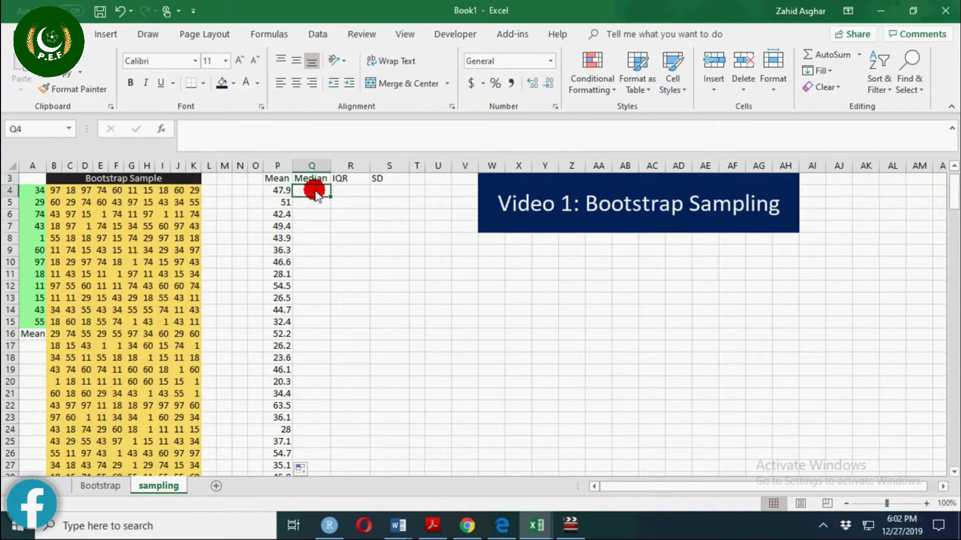
text(=med)
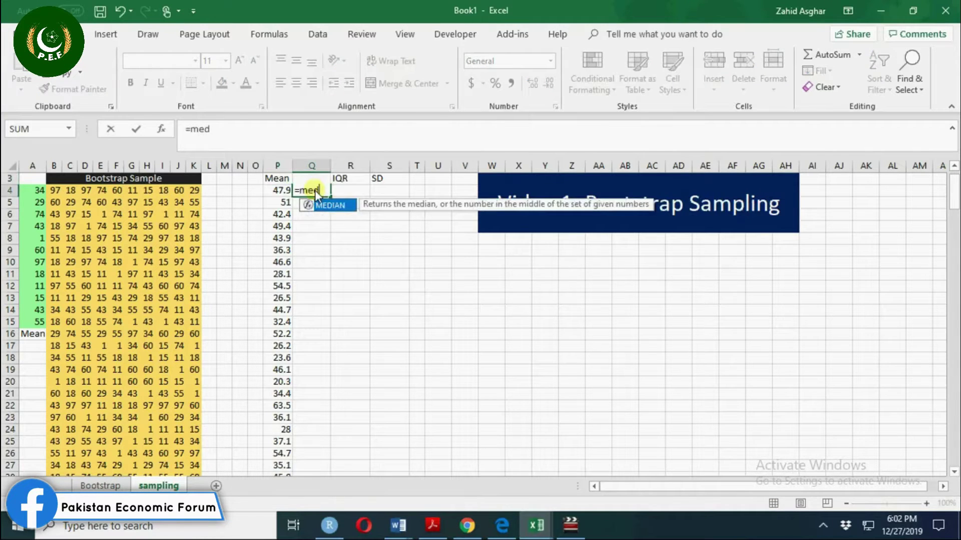
key(Tab)
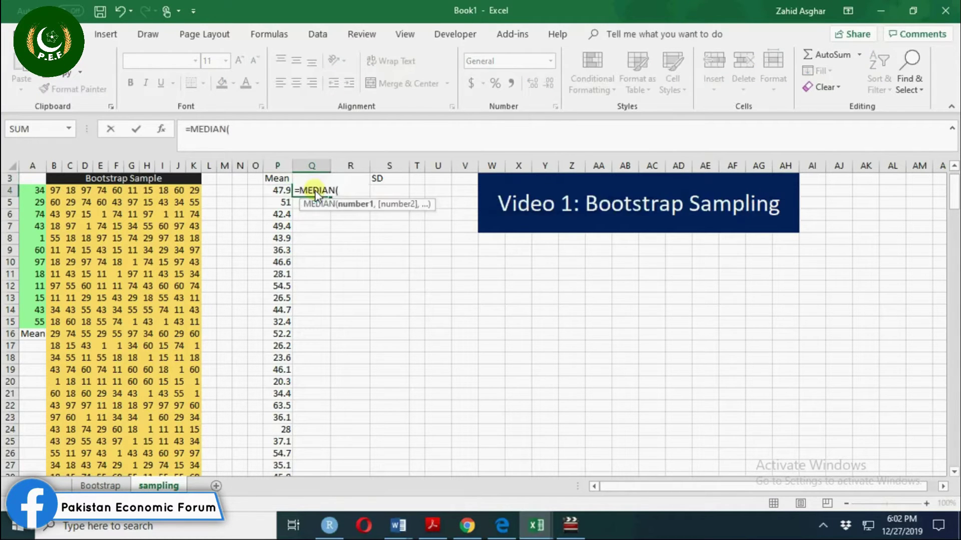
drag(56, 179, 191, 197)
text())
key(Return)
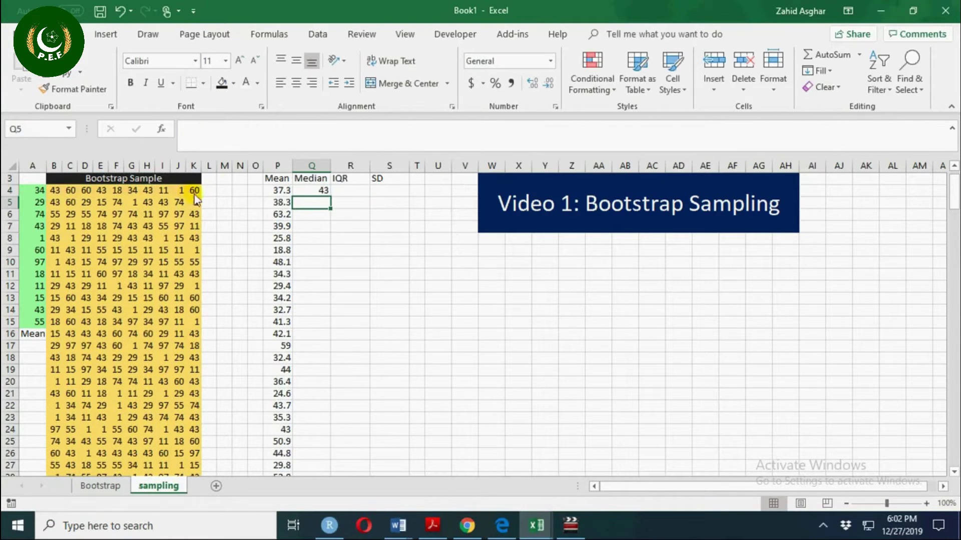
click(313, 189)
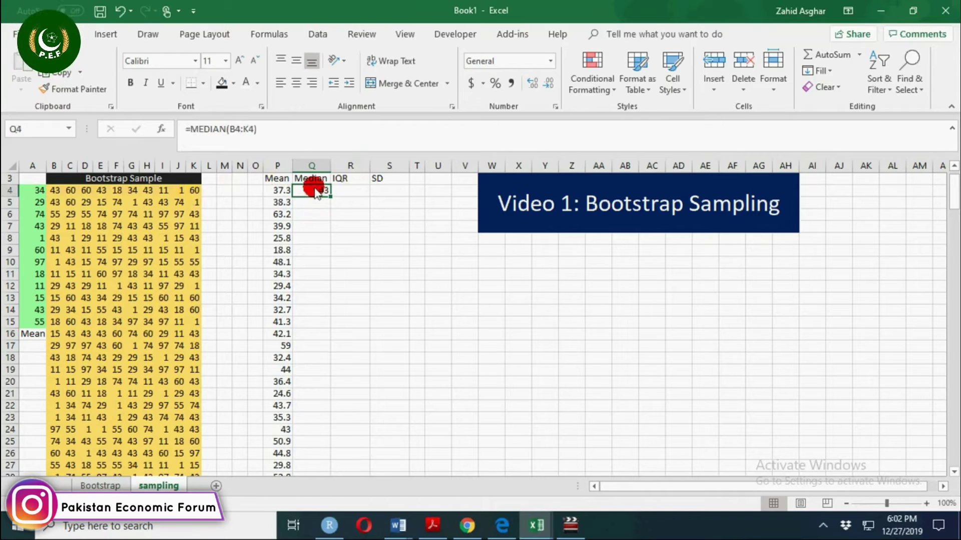
double_click(329, 196)
click(328, 203)
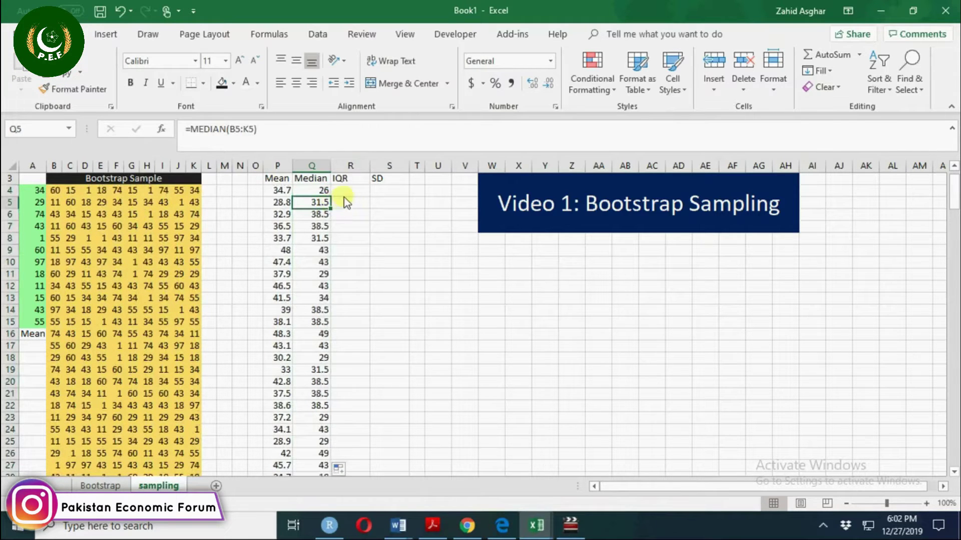
Enter =QUARTILE.INC(B4:K4,3)-QUARTILE.INC(B4:K4,1) in R4 as the first resample's IQR
click(346, 195)
text(=)
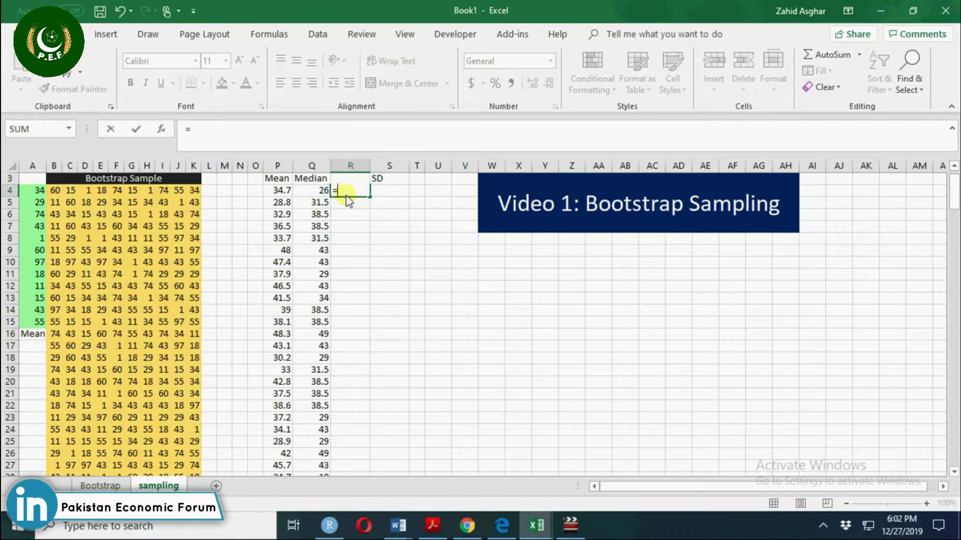
text(qua)
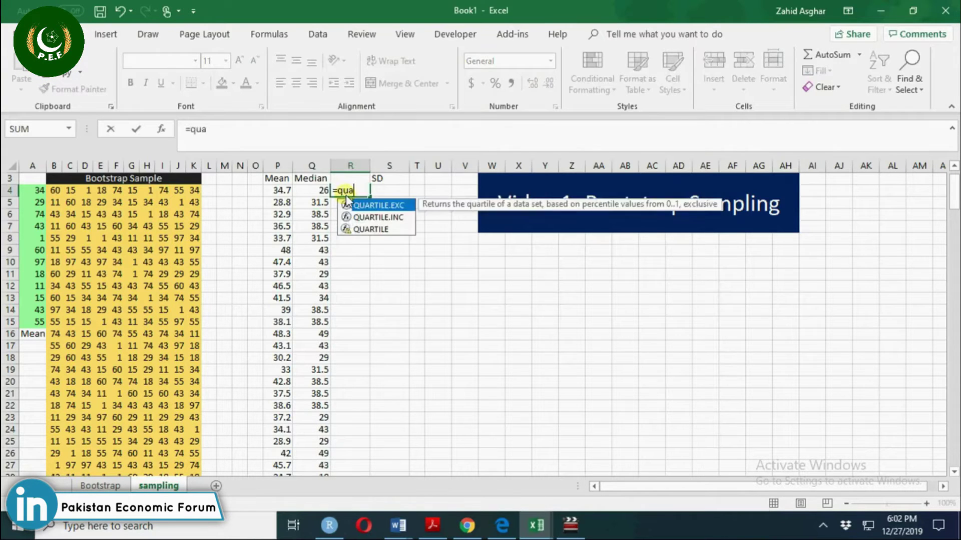
key(Down)
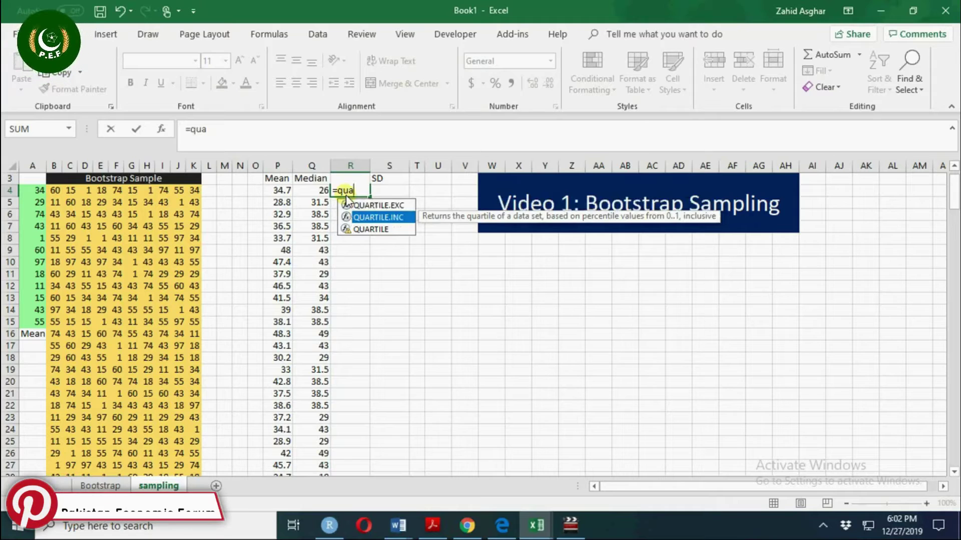
key(Tab)
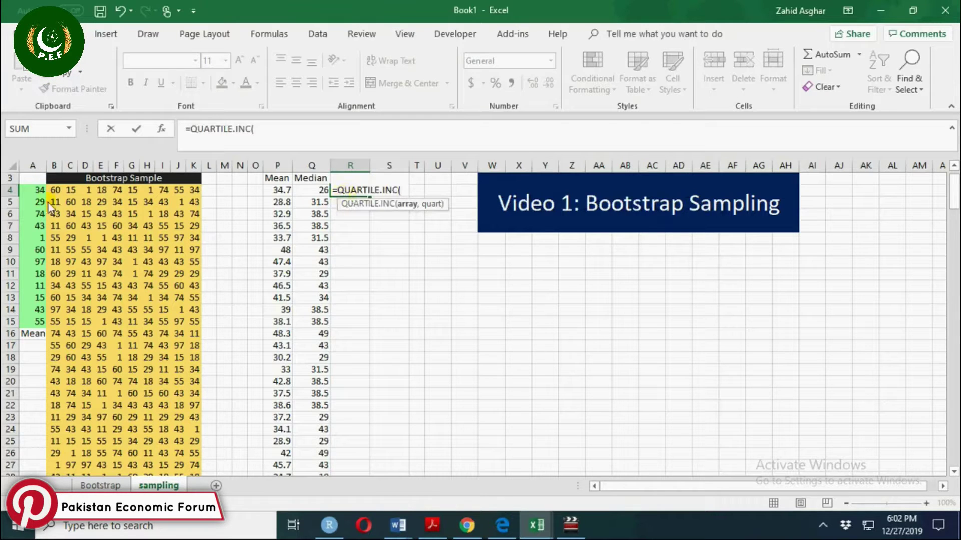
drag(55, 193, 196, 194)
text(,)
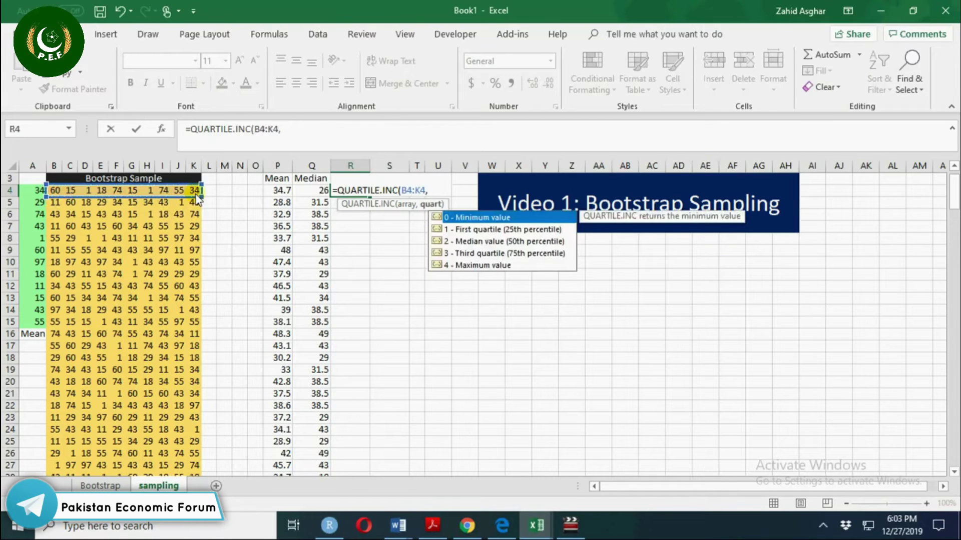
text(3)-qua)
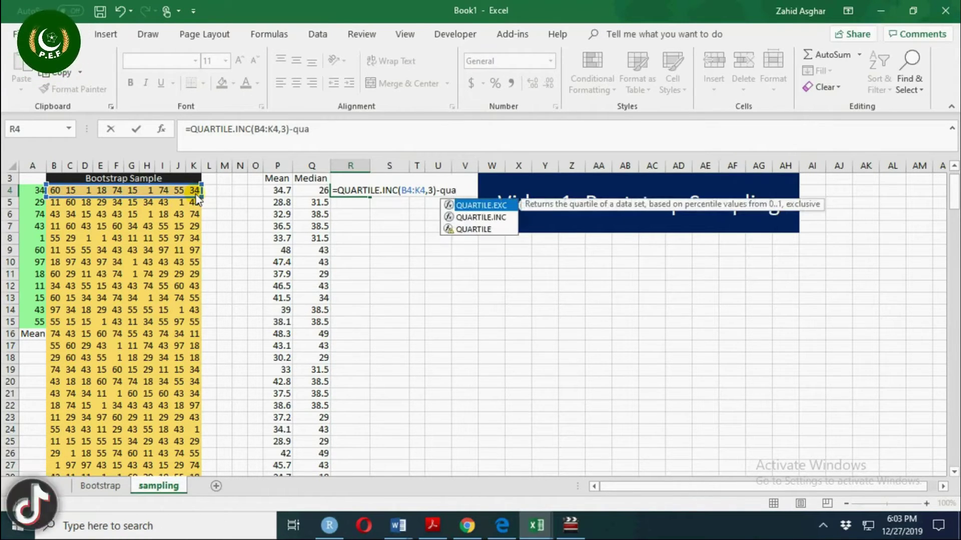
key(Down)
key(Tab)
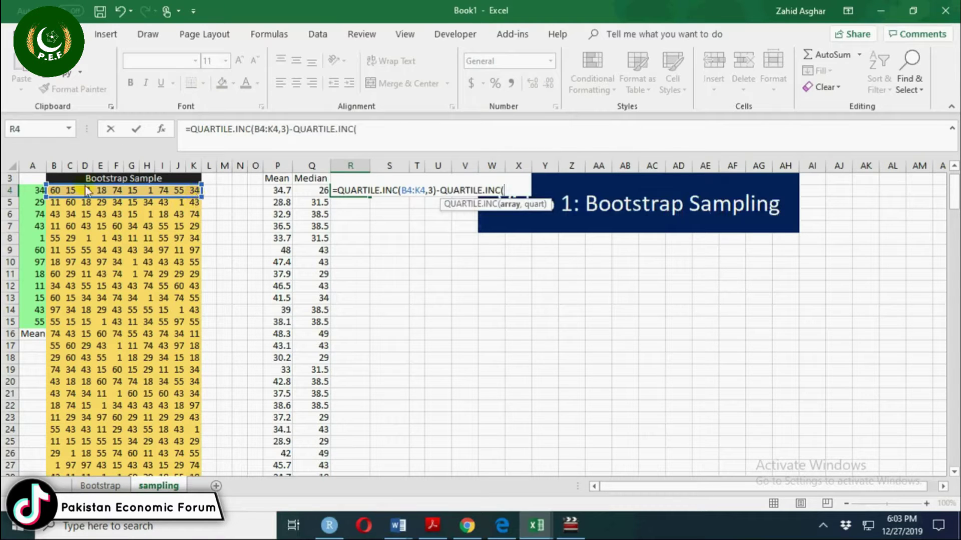
drag(56, 192, 195, 198)
text(,1))
key(Return)
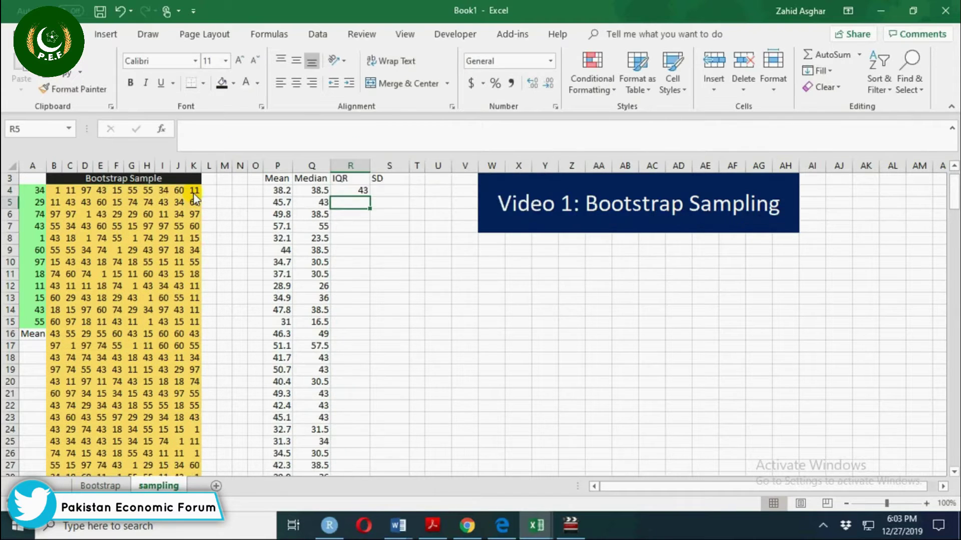
Copy the IQR formula down column R for all 200 resamples
click(362, 190)
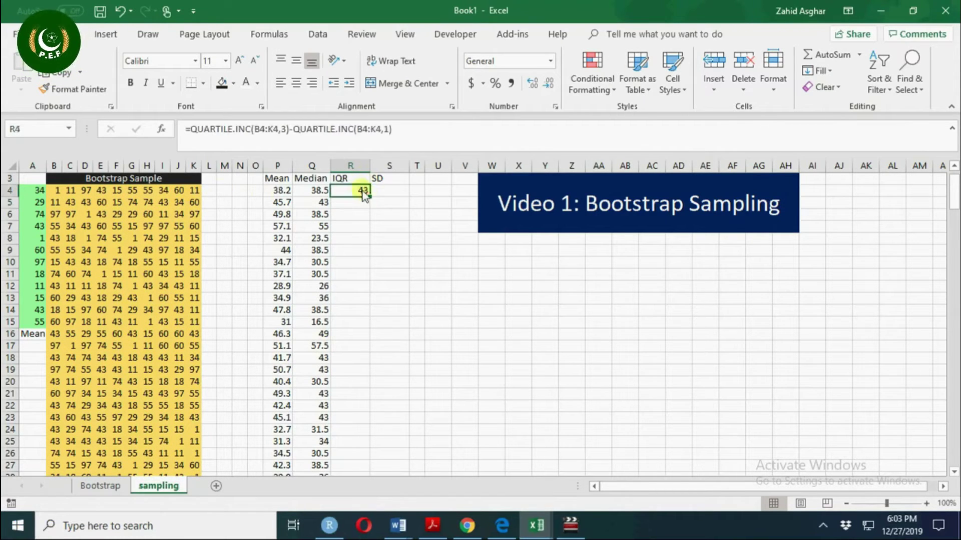
double_click(369, 196)
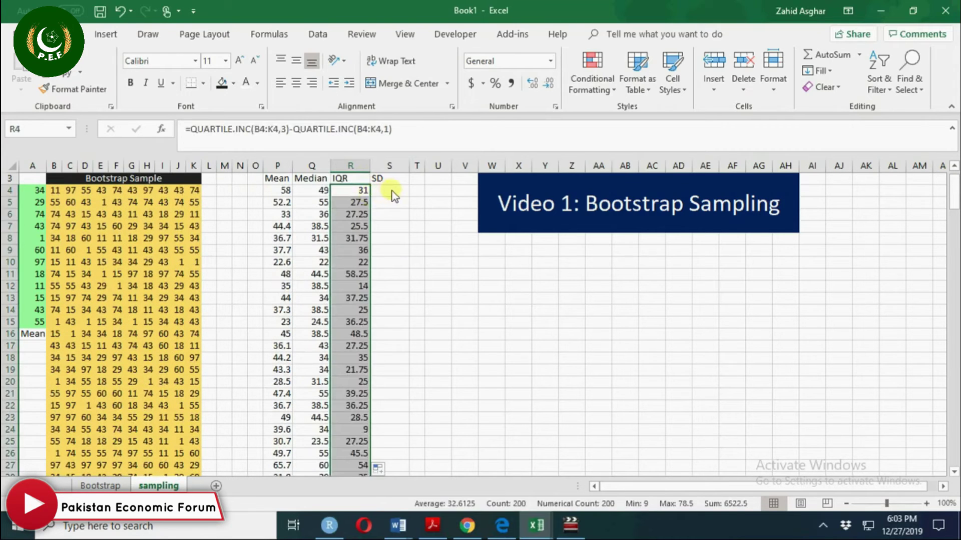
click(392, 192)
Enter =STDEV.S(B4:K4) in S4 and copy it down column S for all 200 rows
text(=sta)
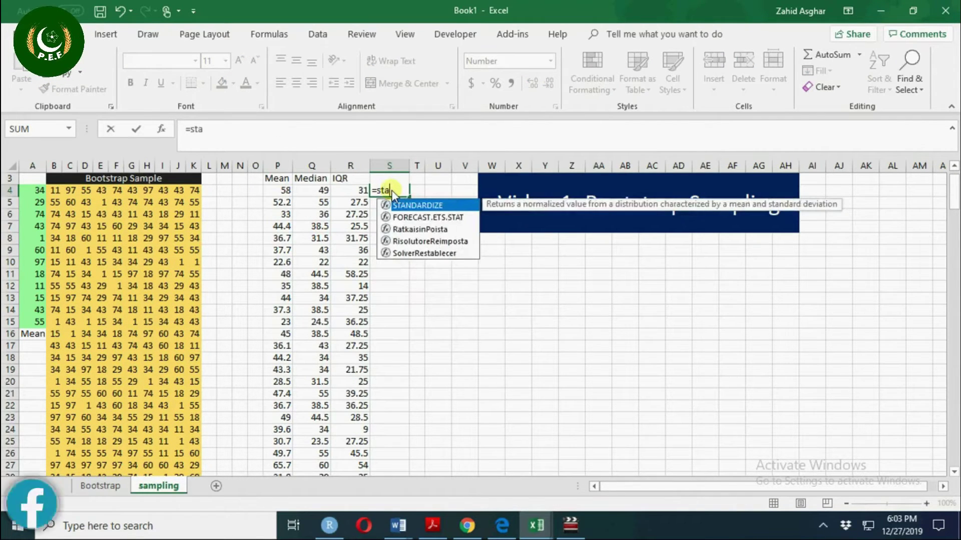
key(BackSpace)
key(Down)
key(Down)
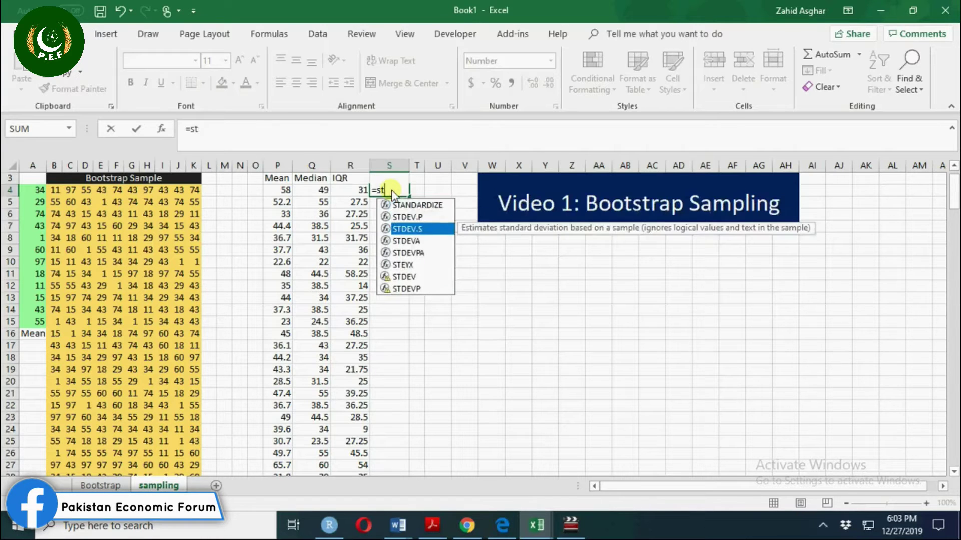
key(Tab)
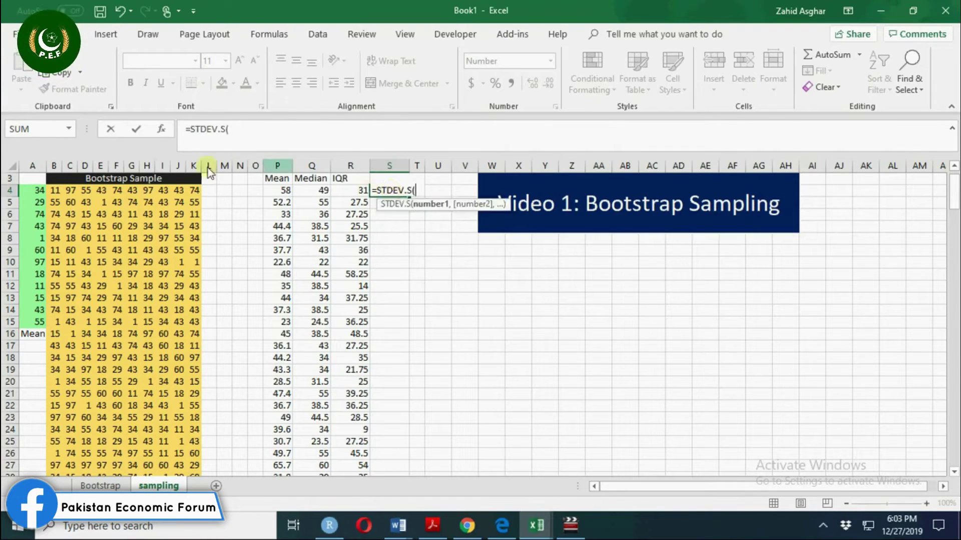
drag(57, 194, 188, 190)
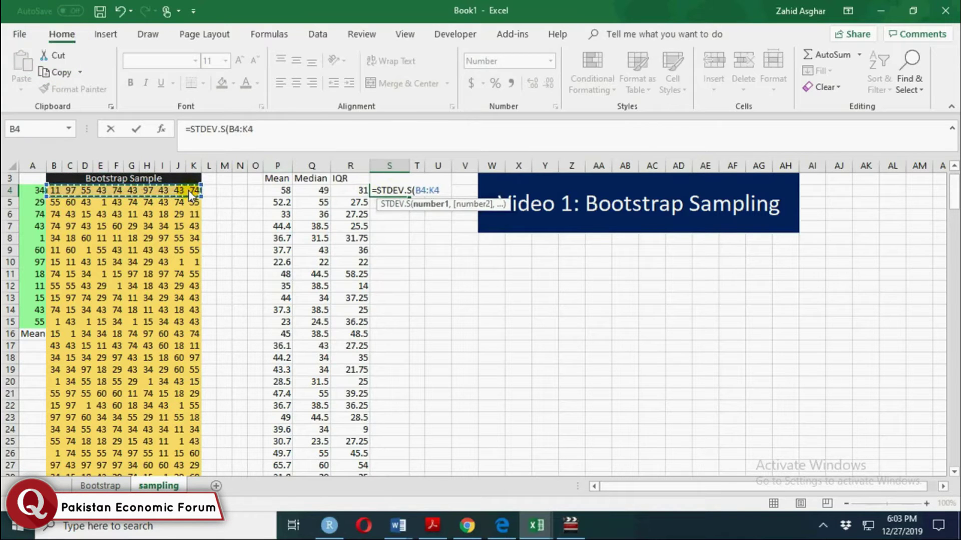
key(Return)
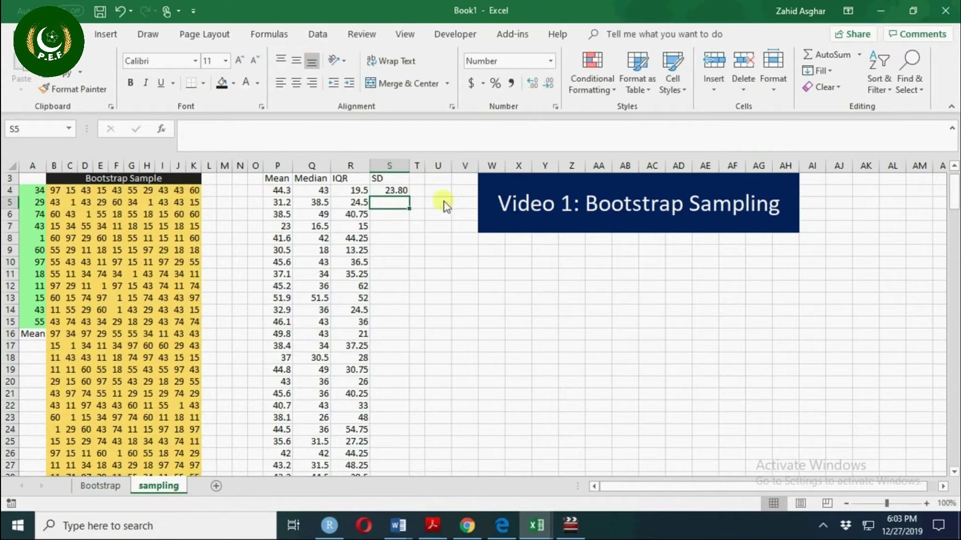
click(382, 190)
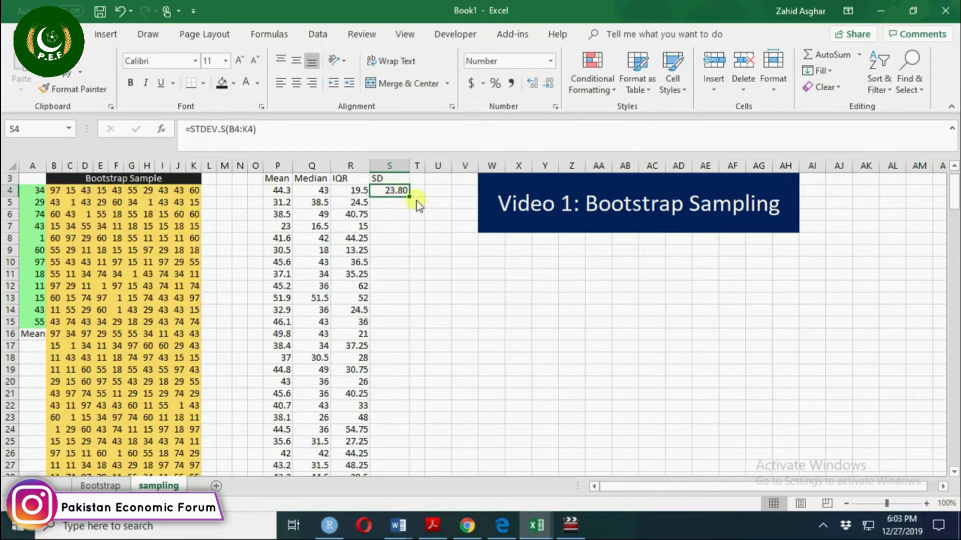
double_click(409, 197)
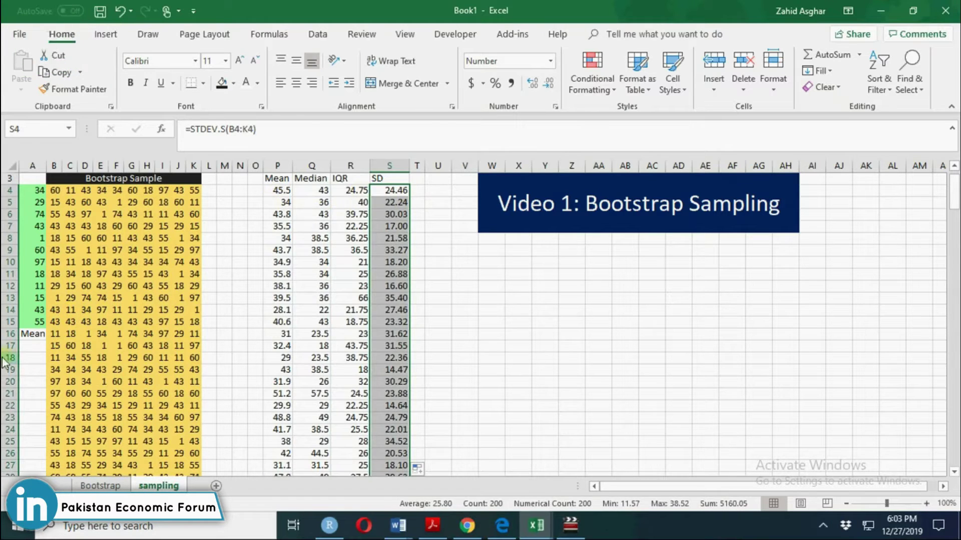
drag(32, 321, 30, 193)
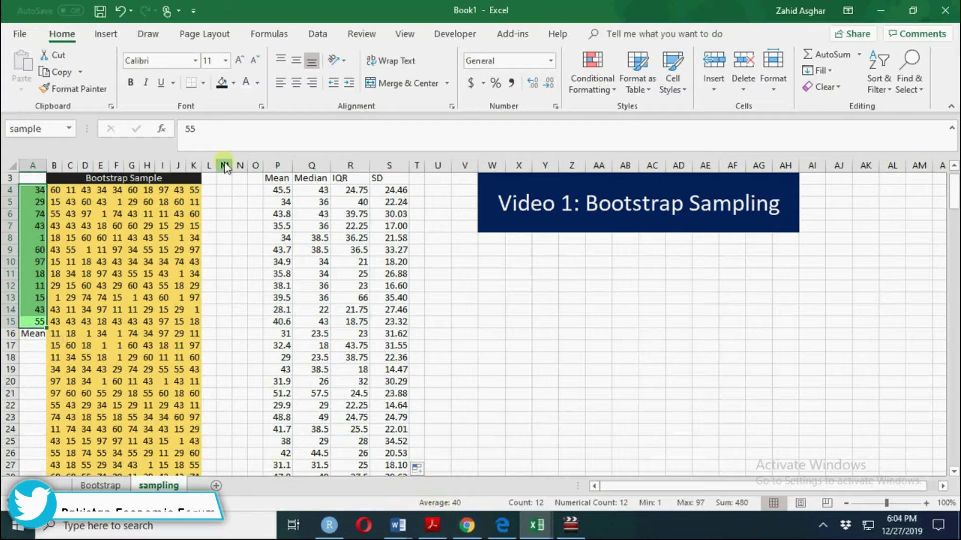
click(278, 193)
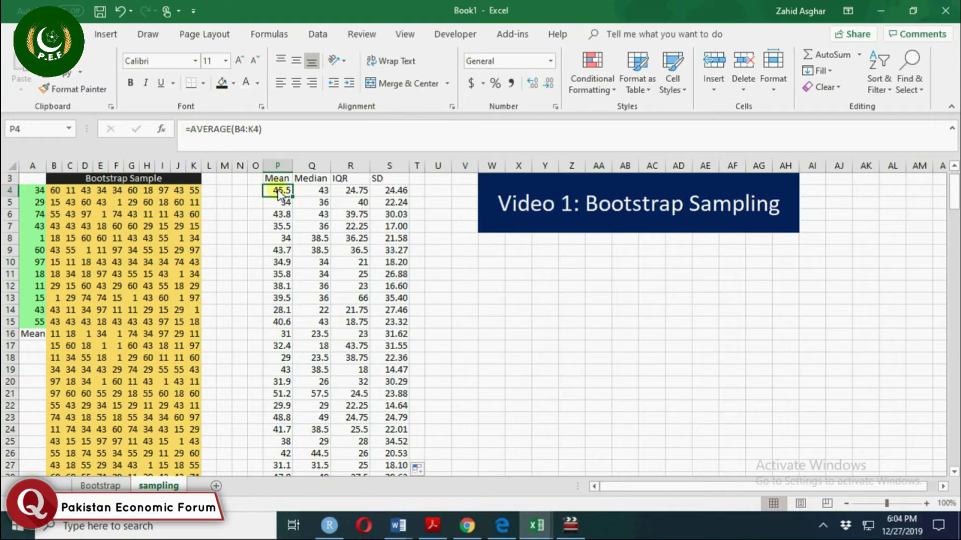
Enter bins 20 and 25 in V10:V11 and extend the series to 75 at V21
click(467, 257)
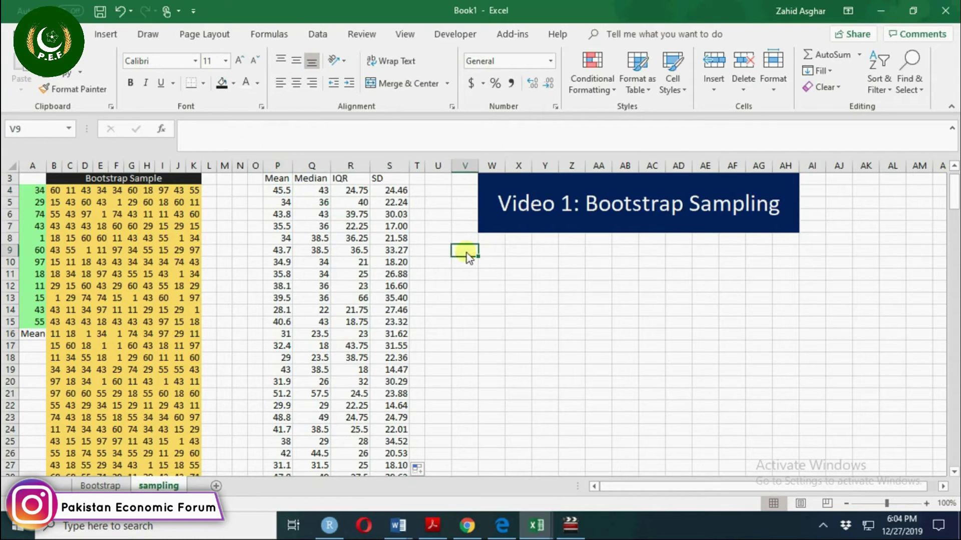
click(276, 167)
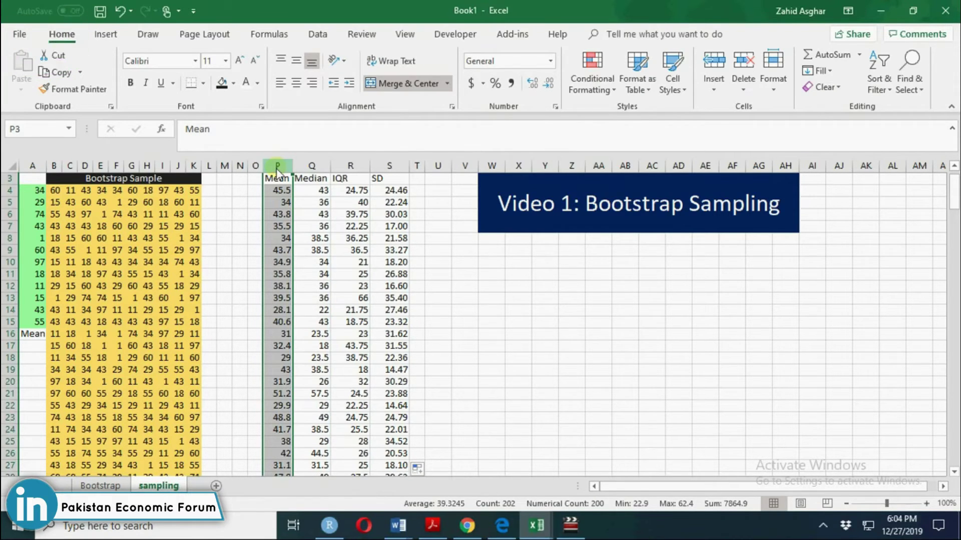
click(465, 264)
text(22)
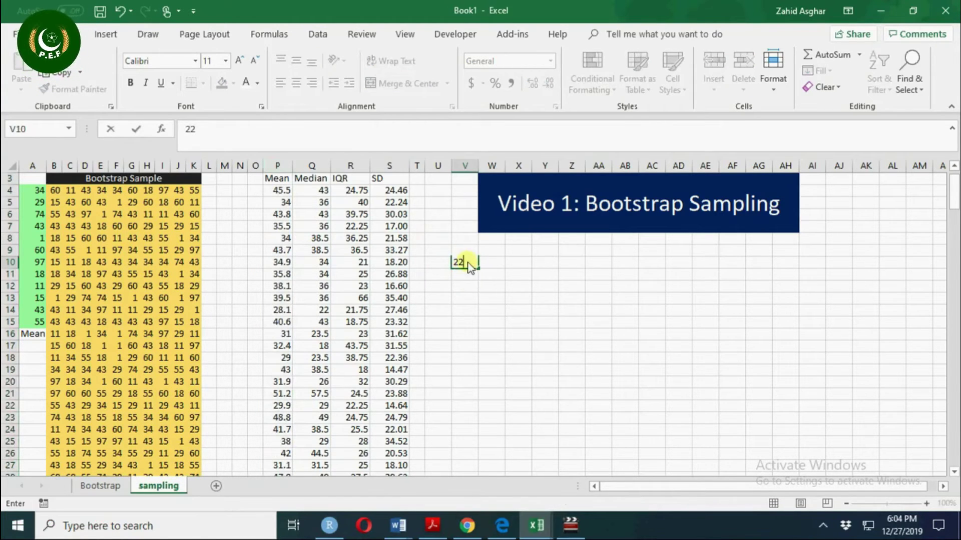
key(BackSpace)
text(5)
key(Return)
key(Return)
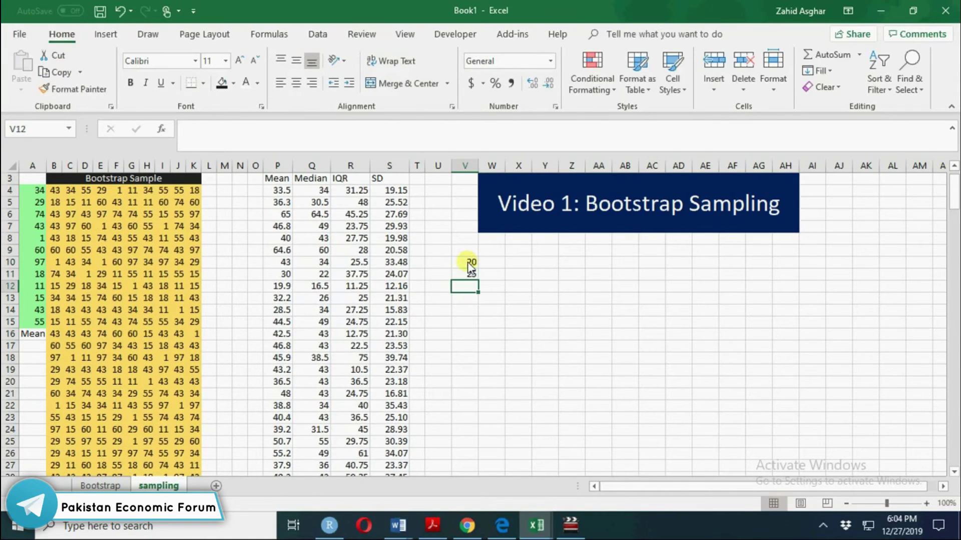
drag(465, 261, 476, 361)
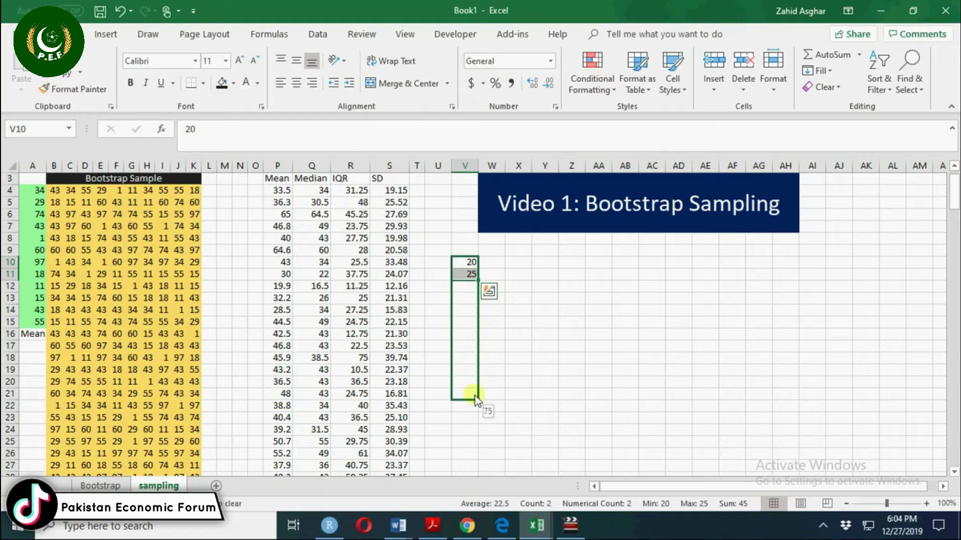
drag(475, 395, 476, 395)
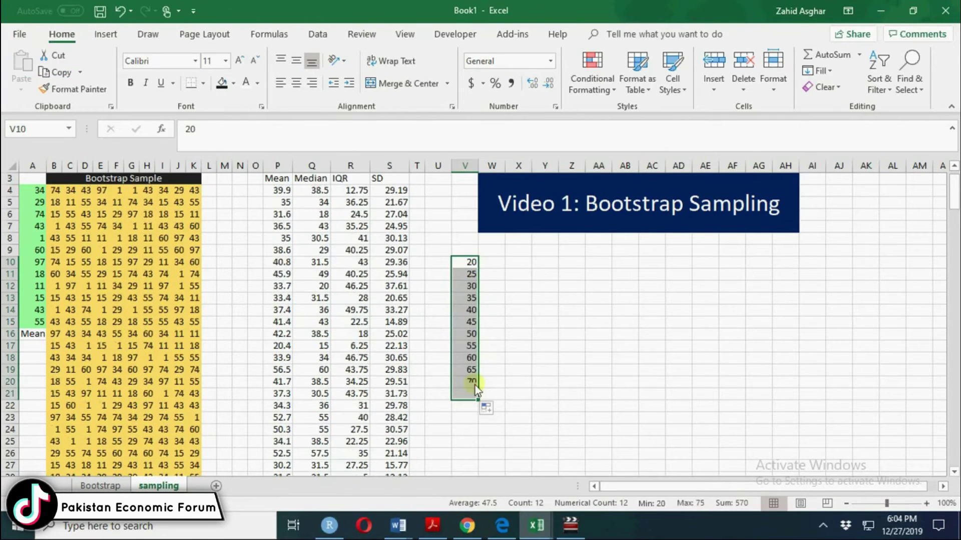
Build =FREQUENCY(P4:P203,V10:V21) in W10, counting the bootstrap means per bin
click(498, 263)
text(=)
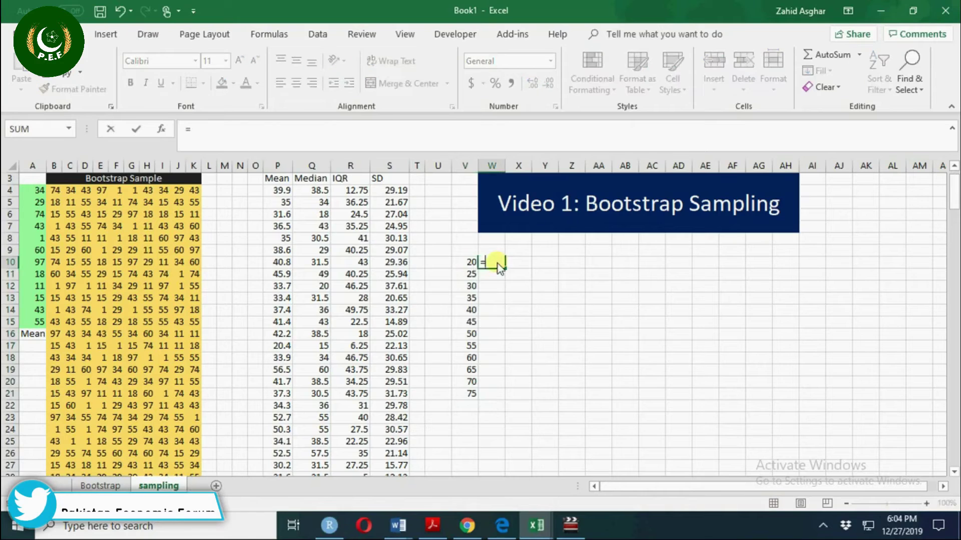
text(fre)
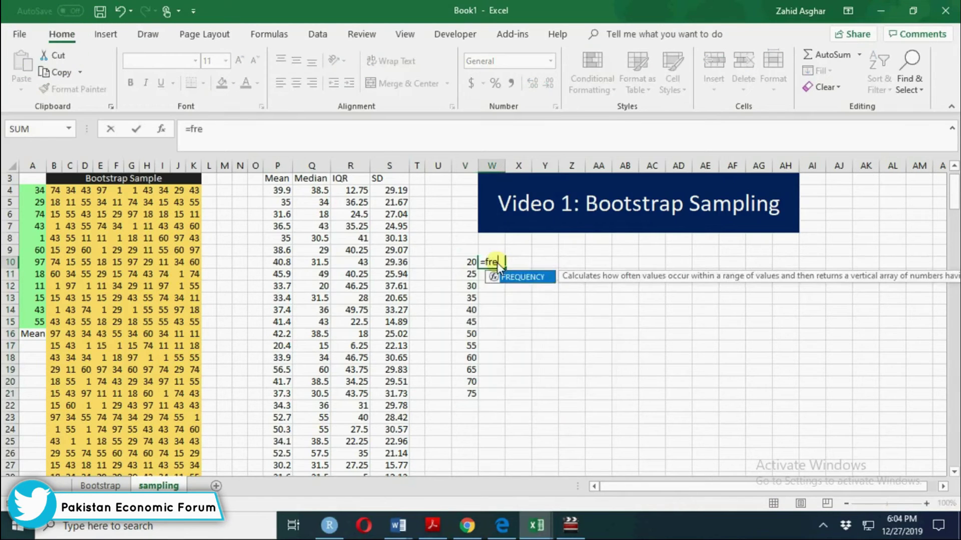
key(Tab)
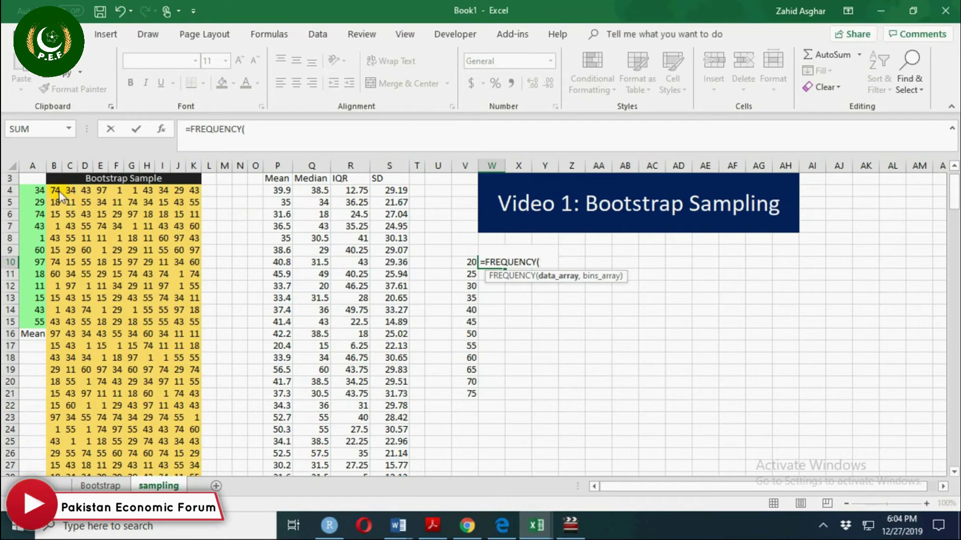
text(b2)
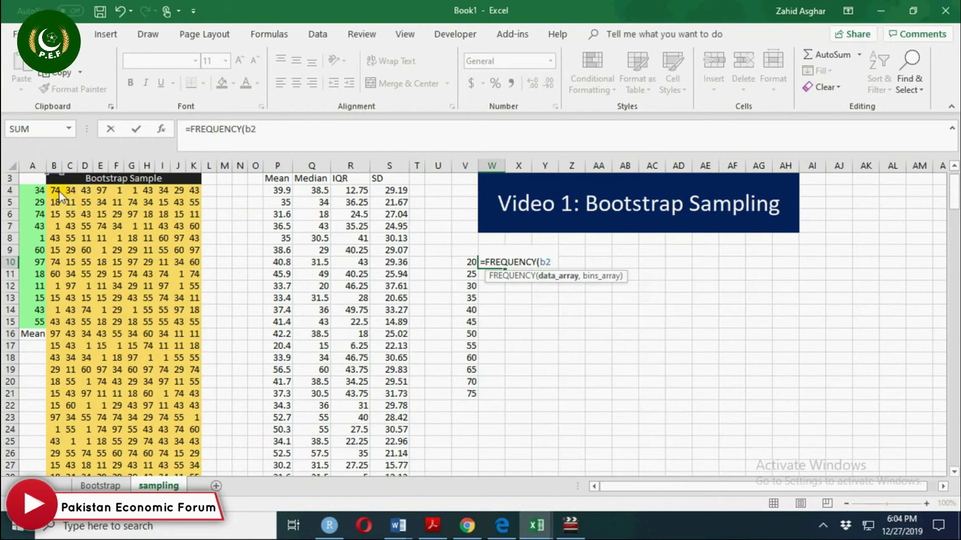
text(:b20)
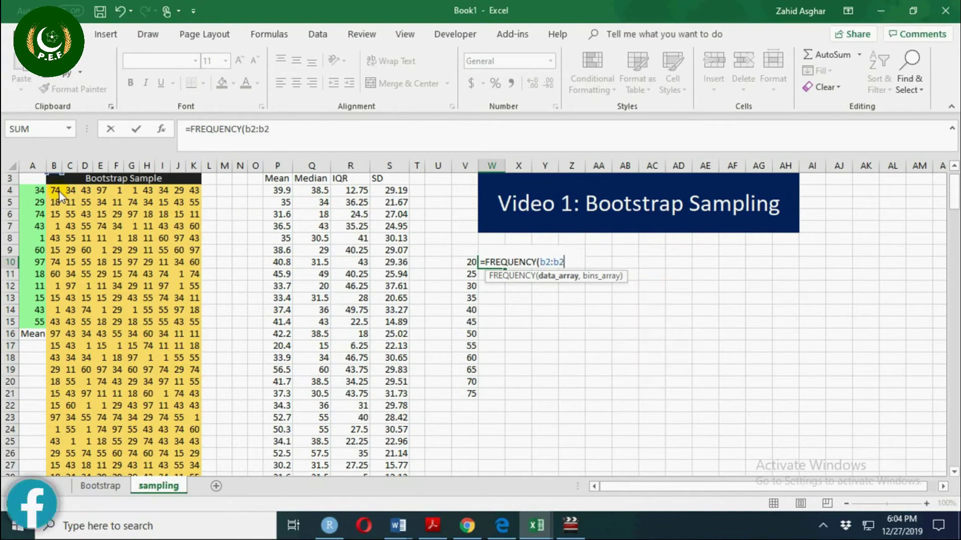
text(2)
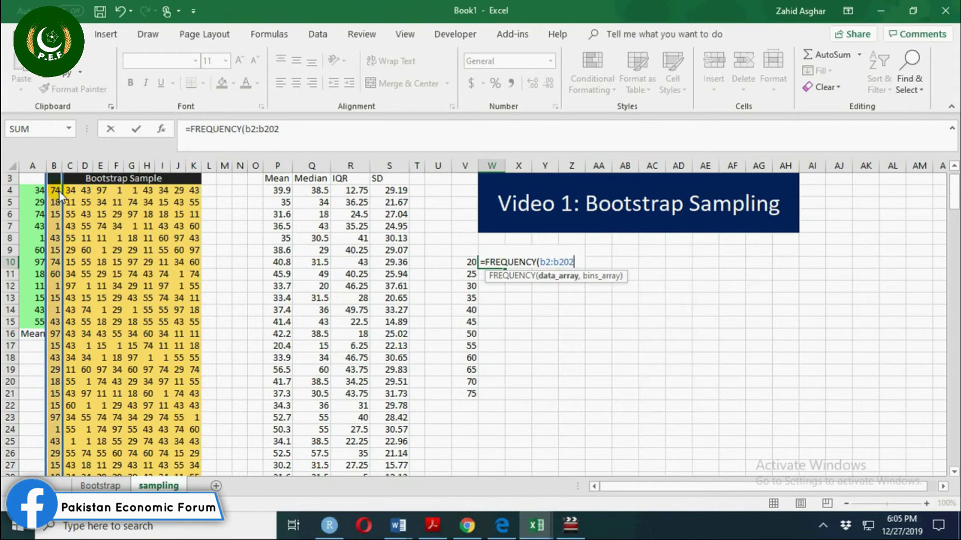
text(,)
key(BackSpace)
key(BackSpace)
key(BackSpace)
key(BackSpace)
key(BackSpace)
key(BackSpace)
key(BackSpace)
key(BackSpace)
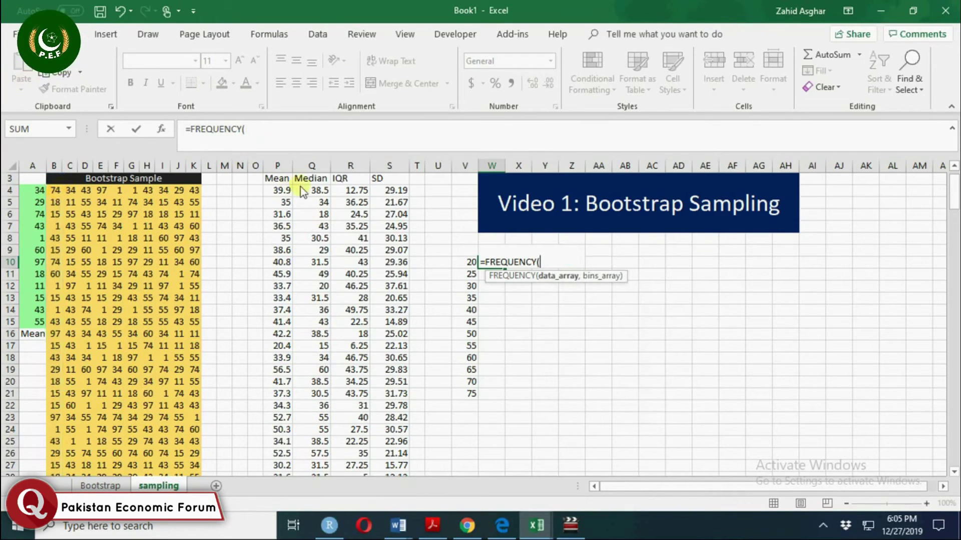
click(282, 190)
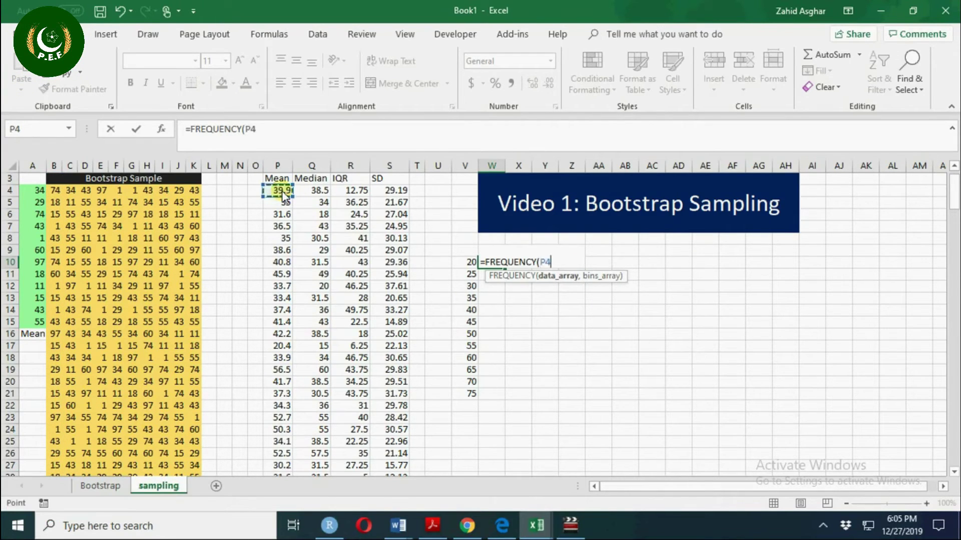
key(ctrl+shift+Down)
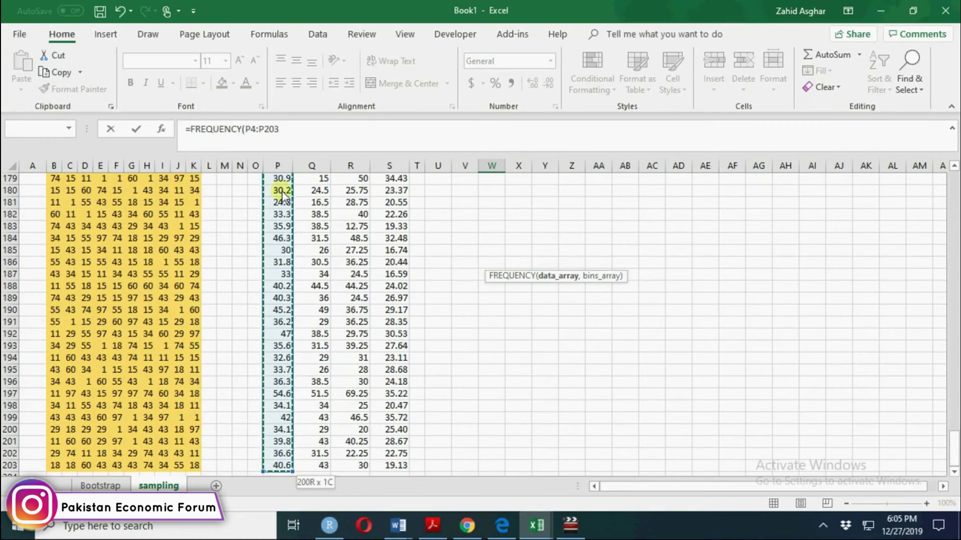
text(,)
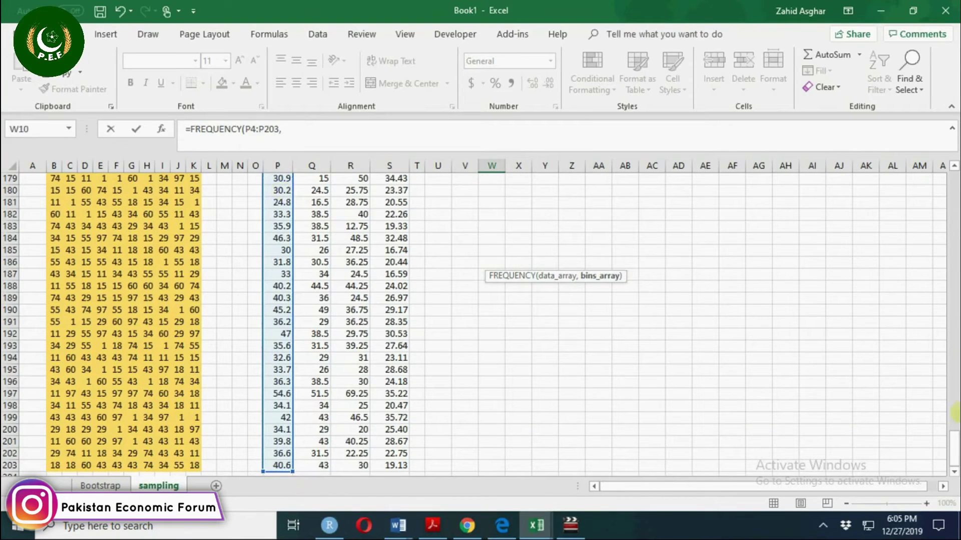
drag(953, 447, 955, 150)
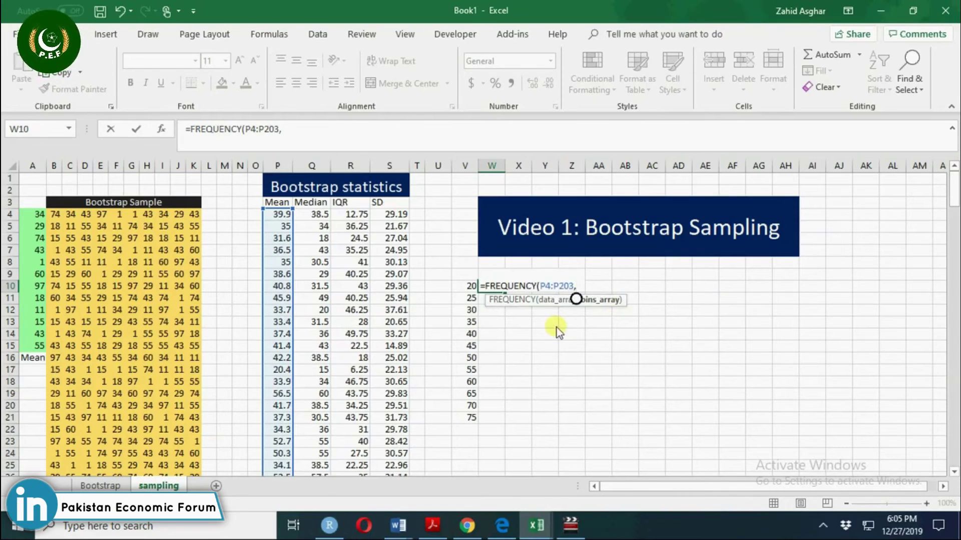
drag(468, 286, 474, 422)
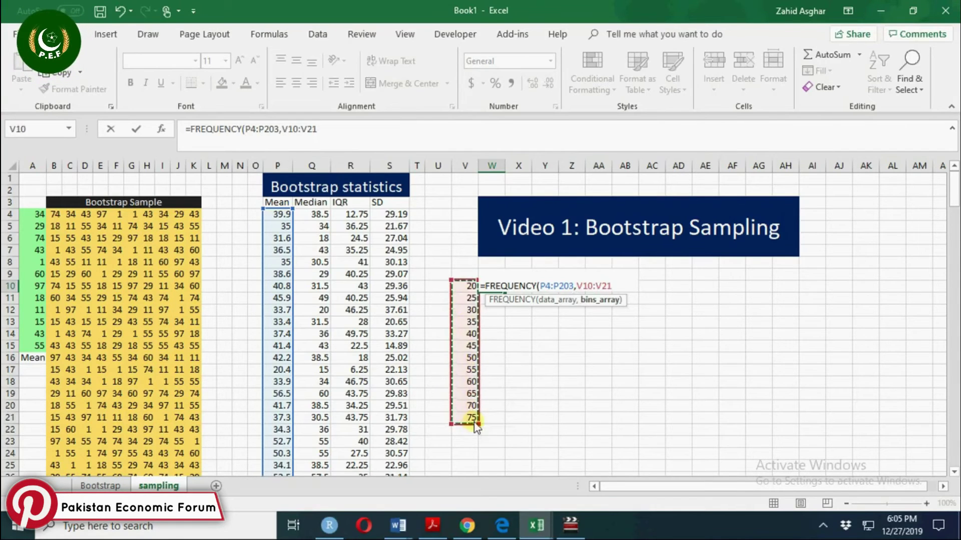
click(357, 138)
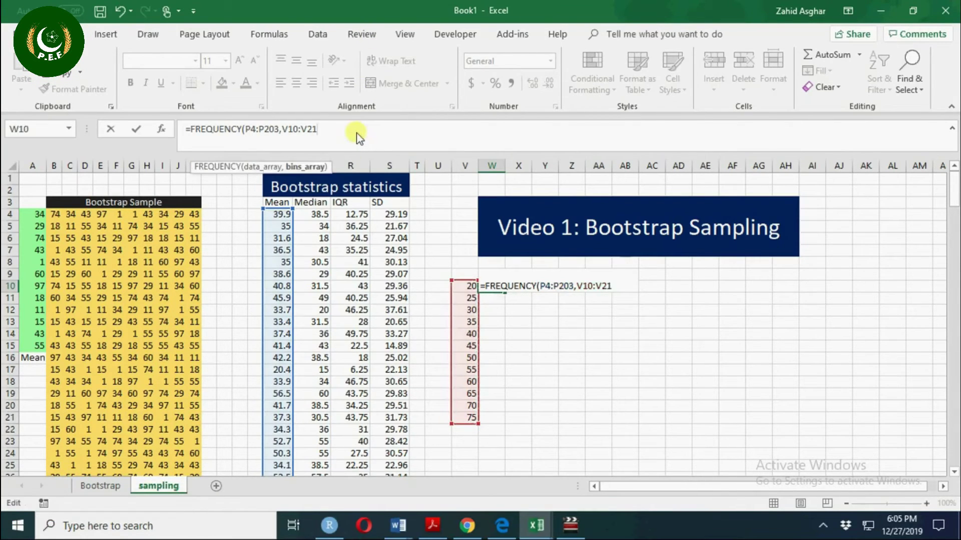
text())
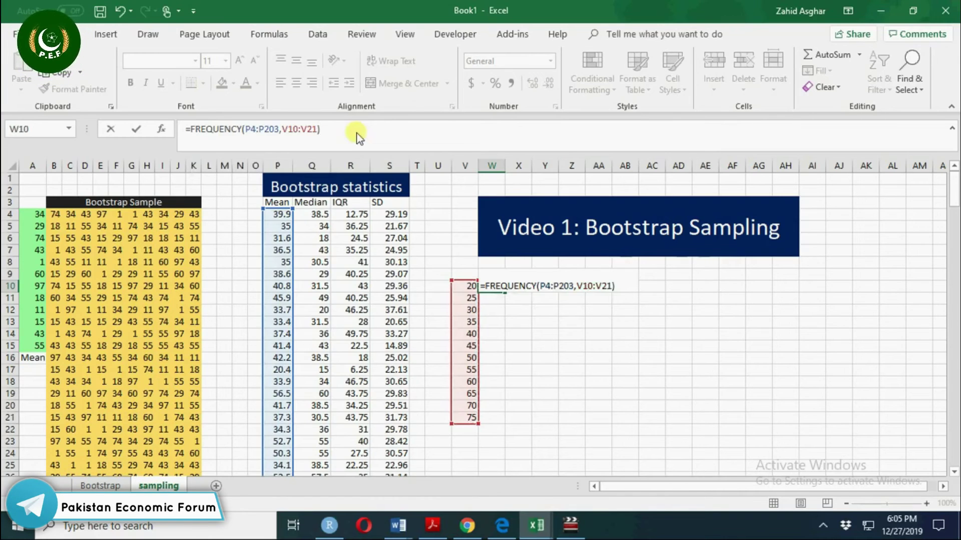
key(Return)
Re-enter the FREQUENCY formula as an array formula across W10:W21
drag(493, 286, 495, 419)
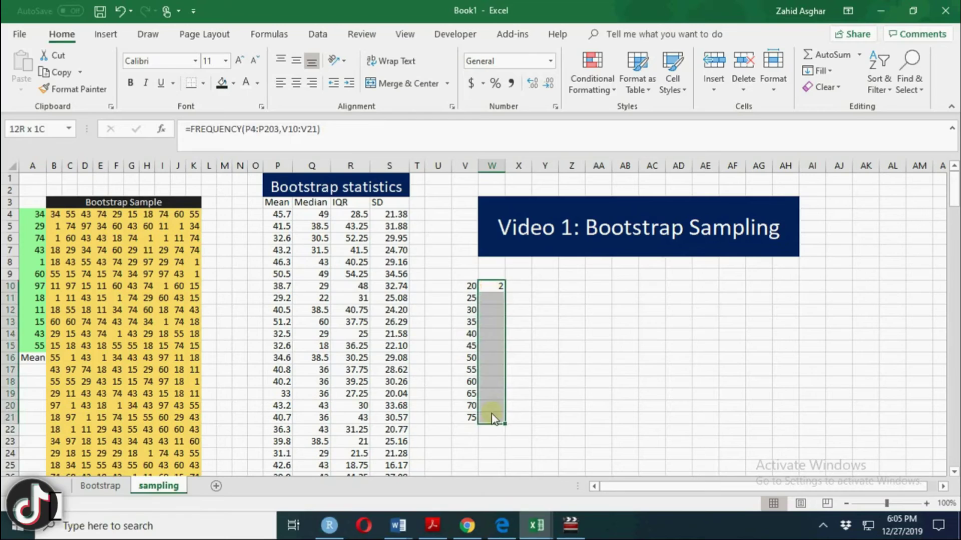
click(337, 134)
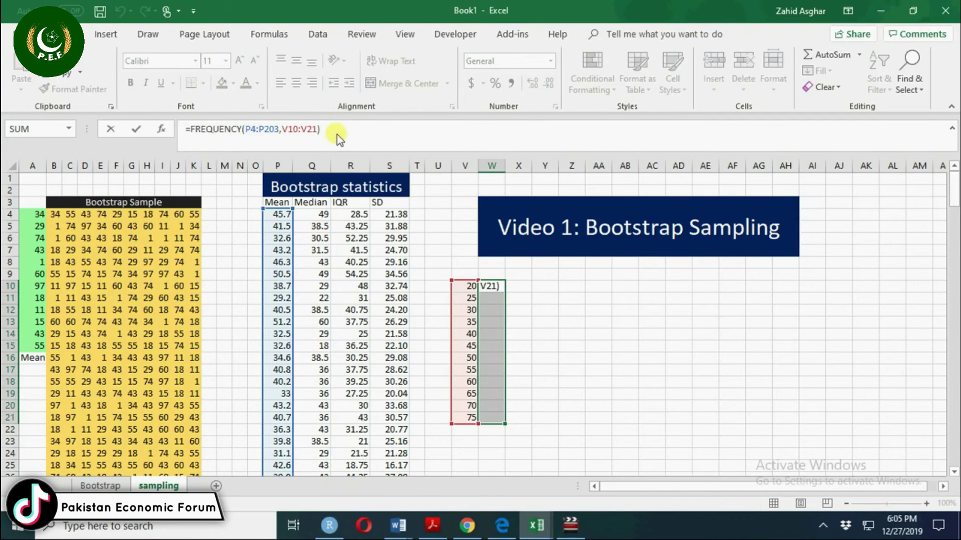
key(ctrl+shift+Return)
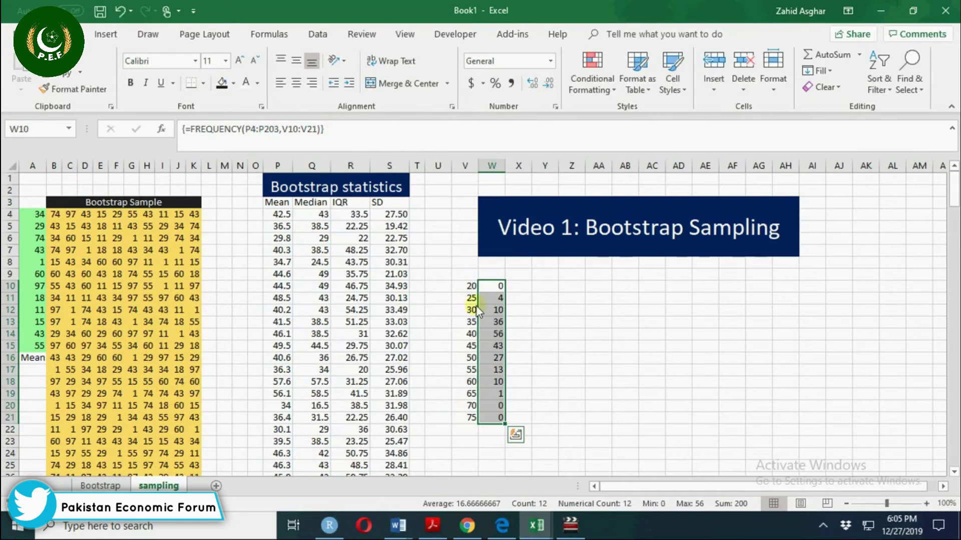
Insert a 2-D clustered column chart of W10:W21 and move it beside the frequency table
click(105, 36)
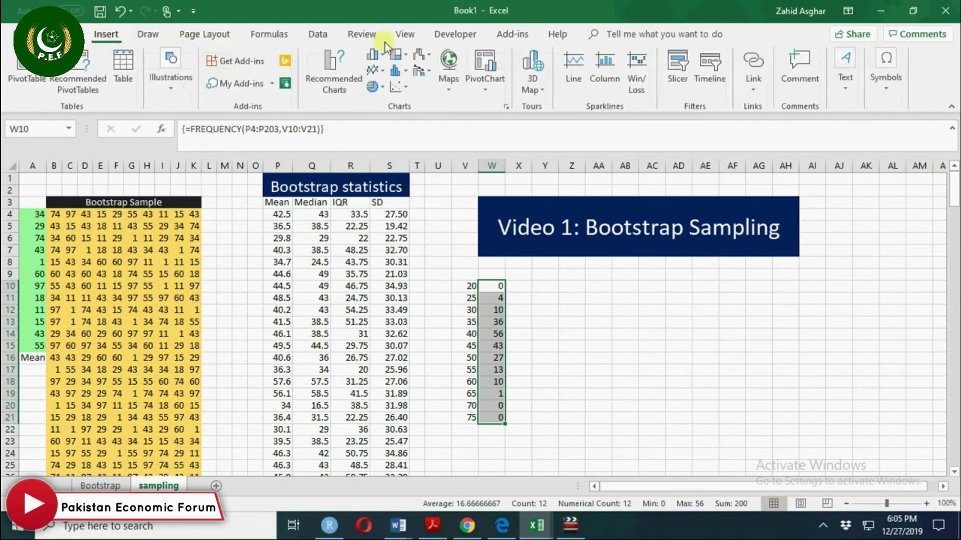
click(379, 60)
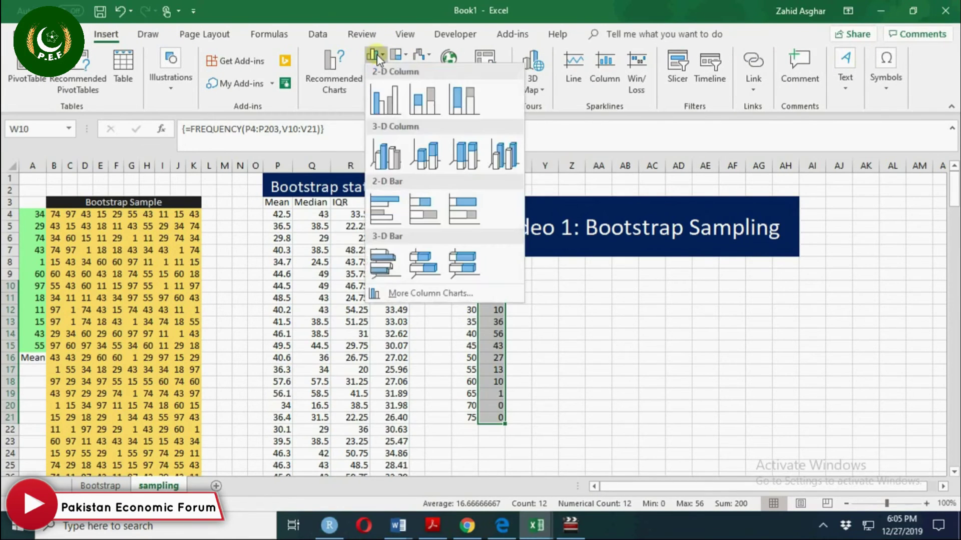
click(383, 94)
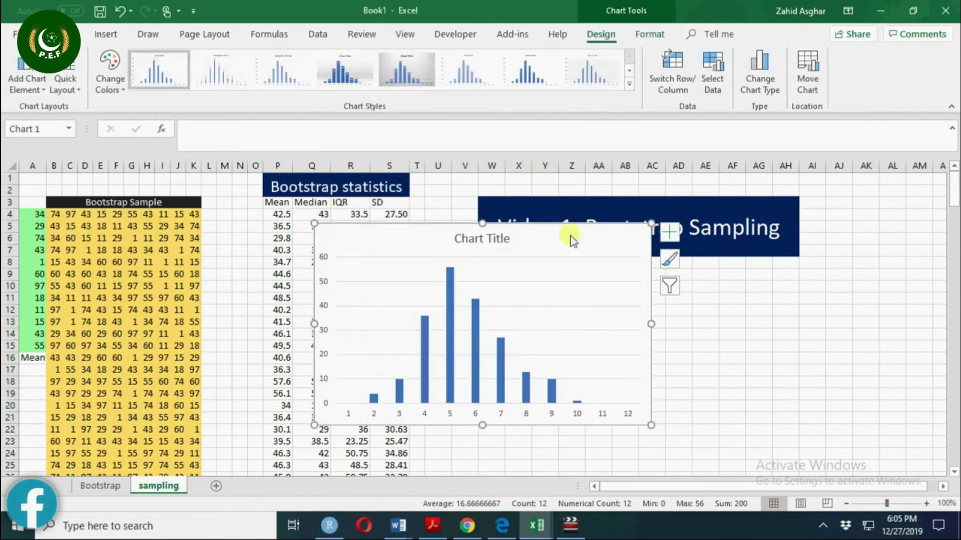
mouse_move(564, 229)
mouse_down()
mouse_move(751, 304)
mouse_move(767, 255)
mouse_move(768, 271)
mouse_up()
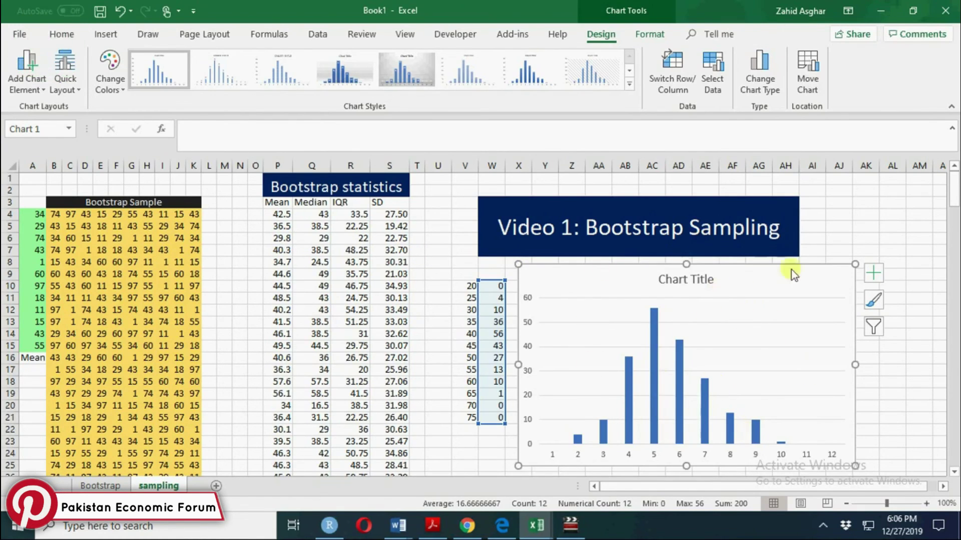
click(440, 216)
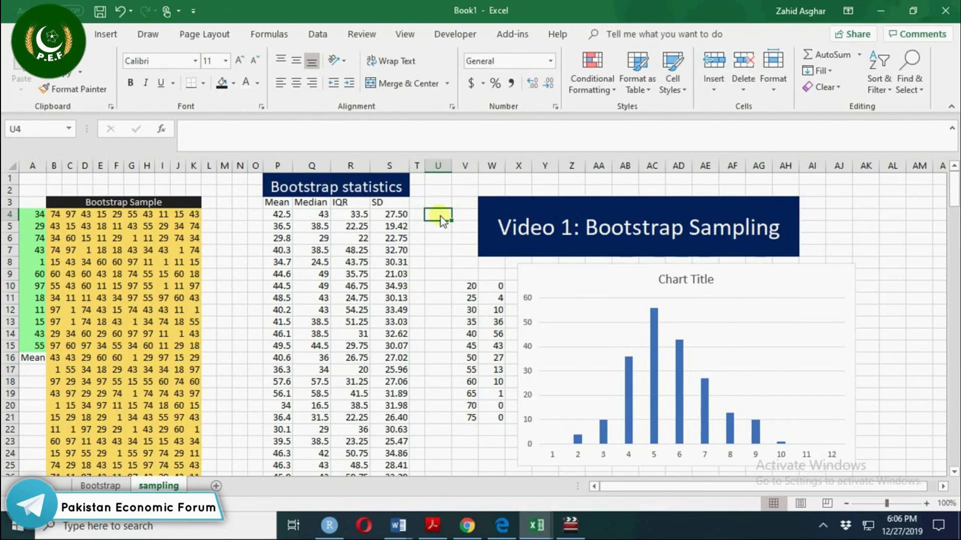